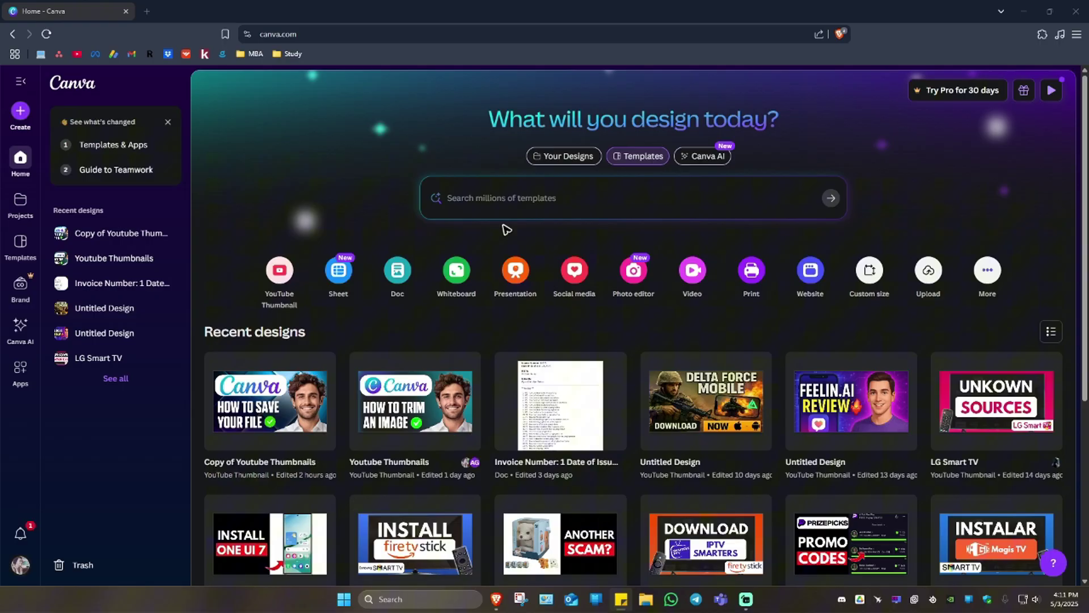
# Search Canva's templates for "portfolio"
pyautogui.click(514, 202)
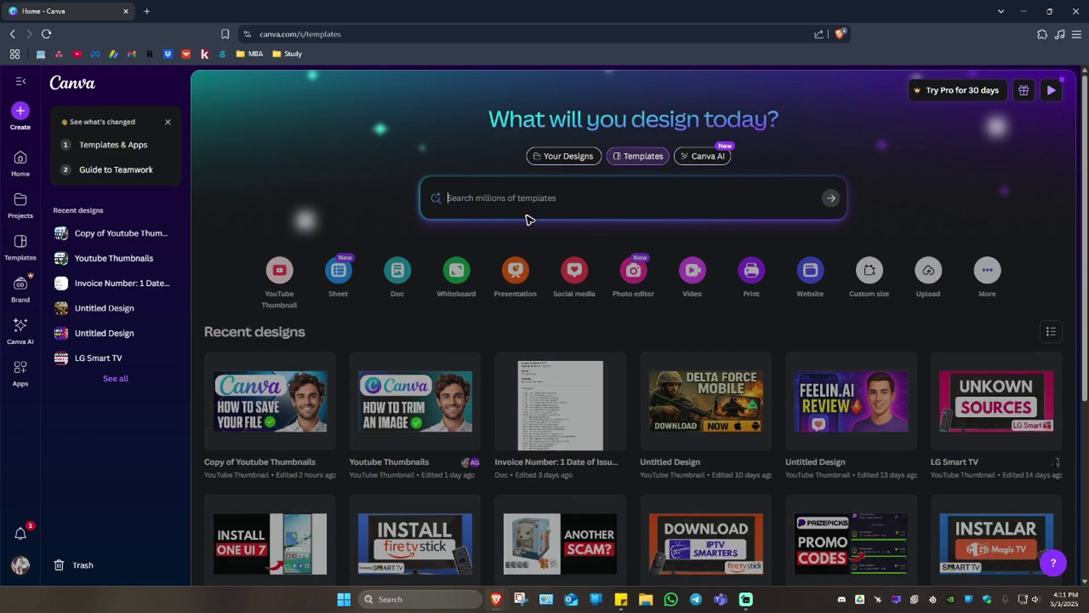
pyautogui.write('po')
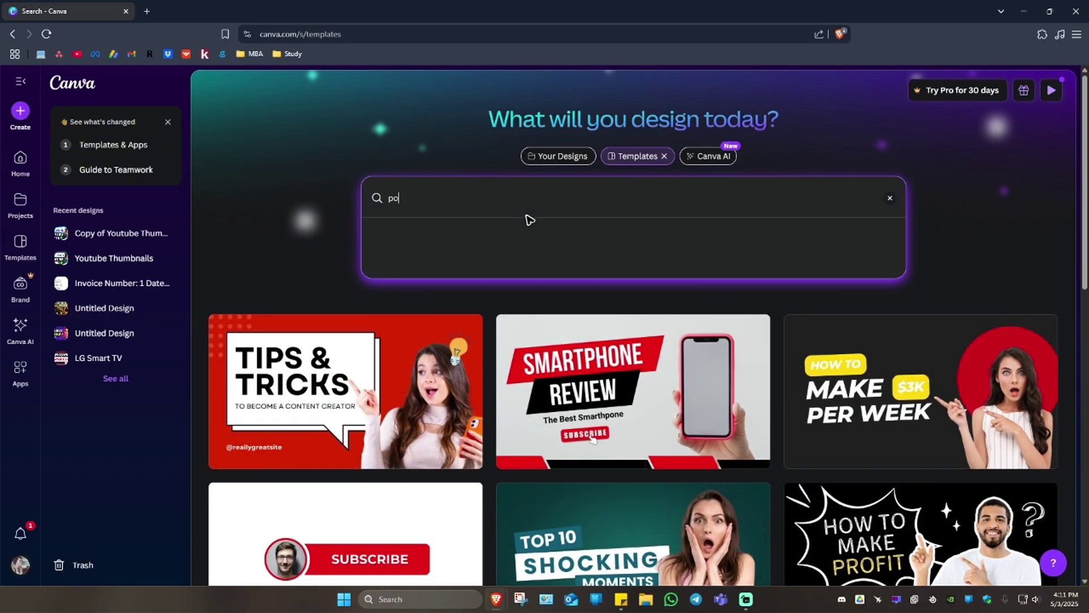
pyautogui.write('rtfolio')
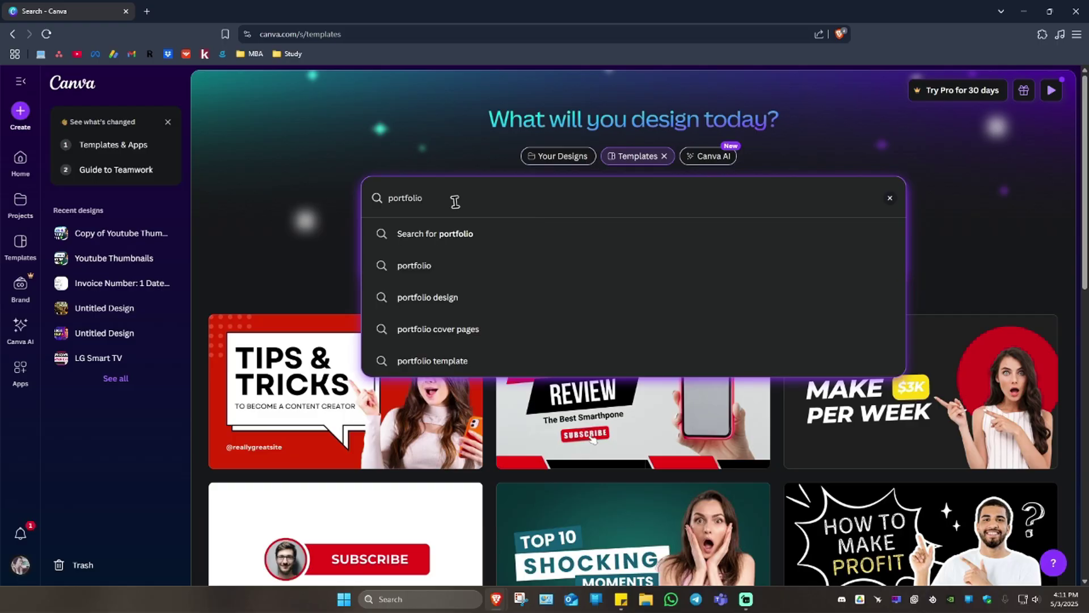
pyautogui.press('Return')
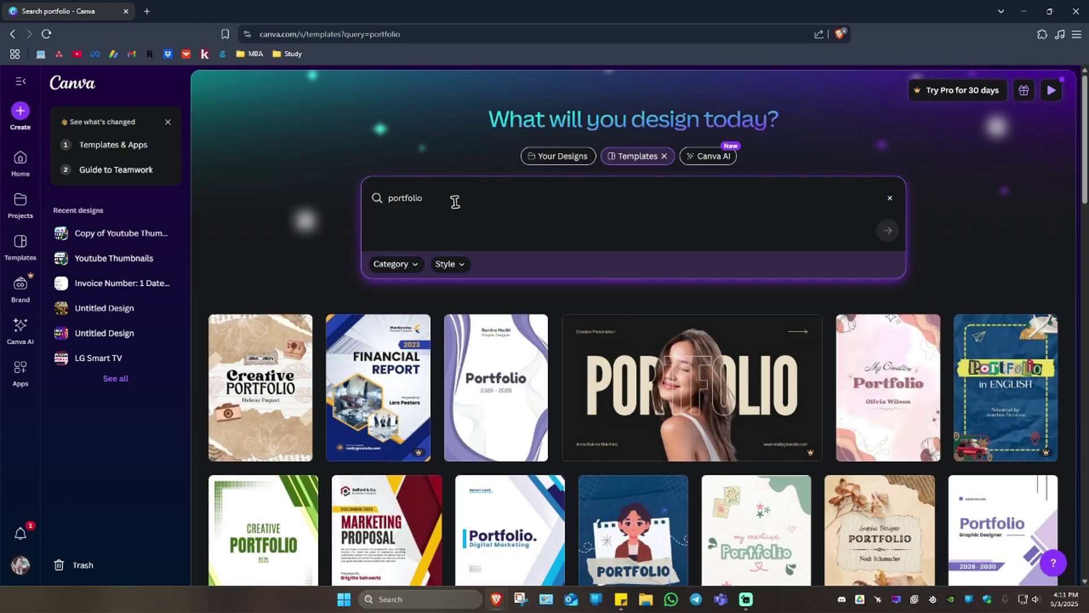
# Filter the portfolio results to the Website category and scroll to the green copywriter resume template
pyautogui.click(402, 265)
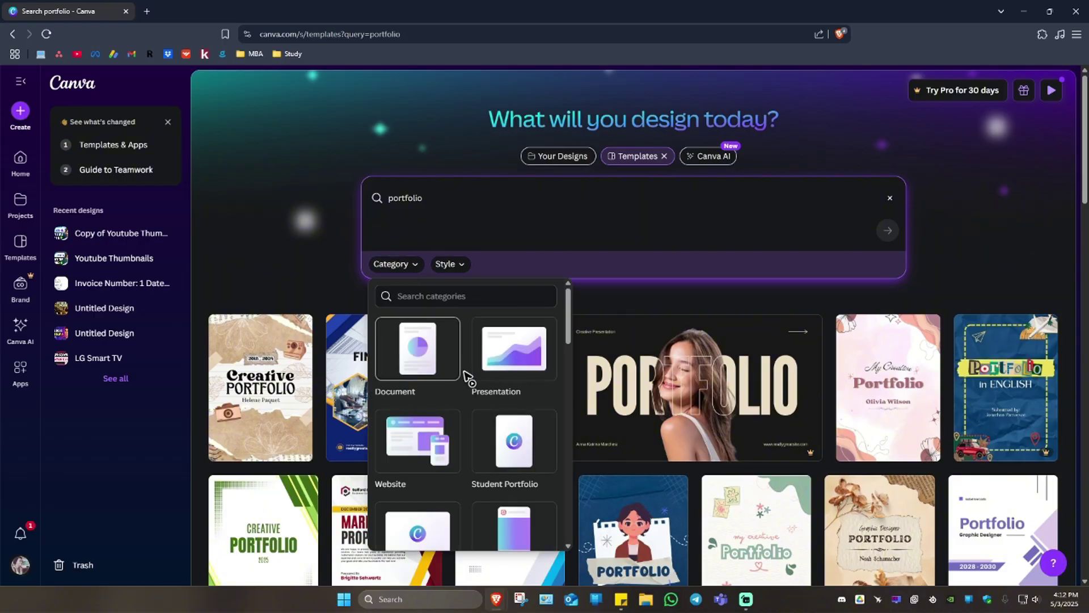
pyautogui.click(426, 442)
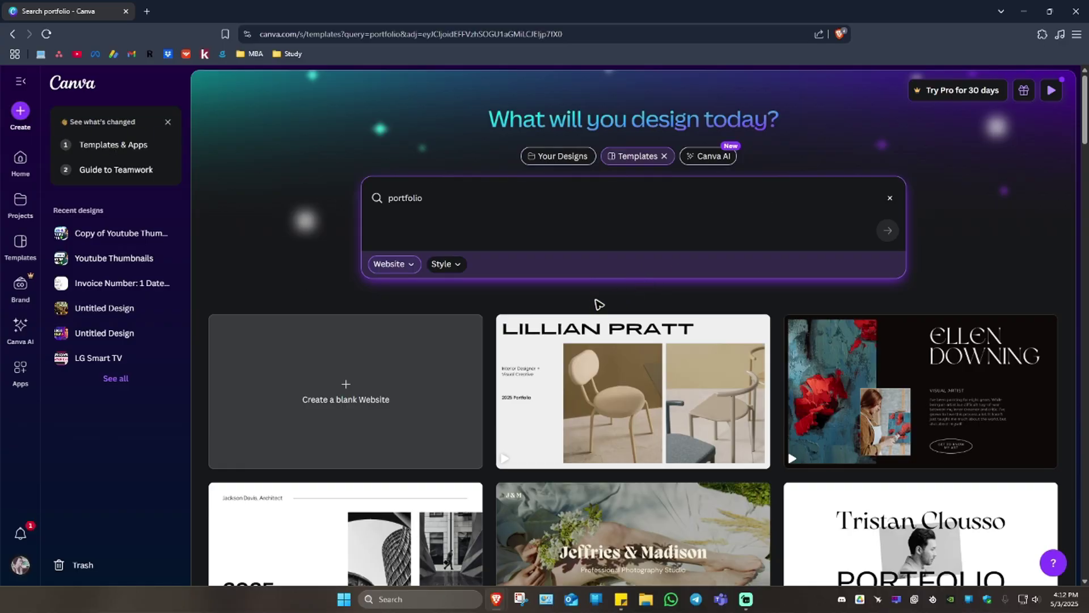
pyautogui.scroll(-9, 599, 304)
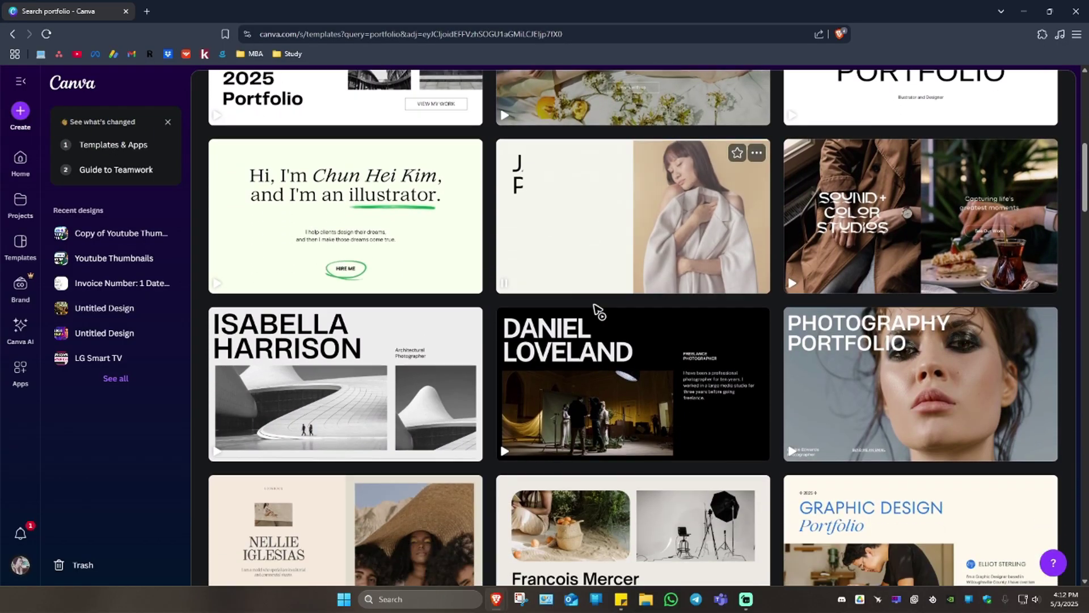
pyautogui.scroll(-9, 598, 311)
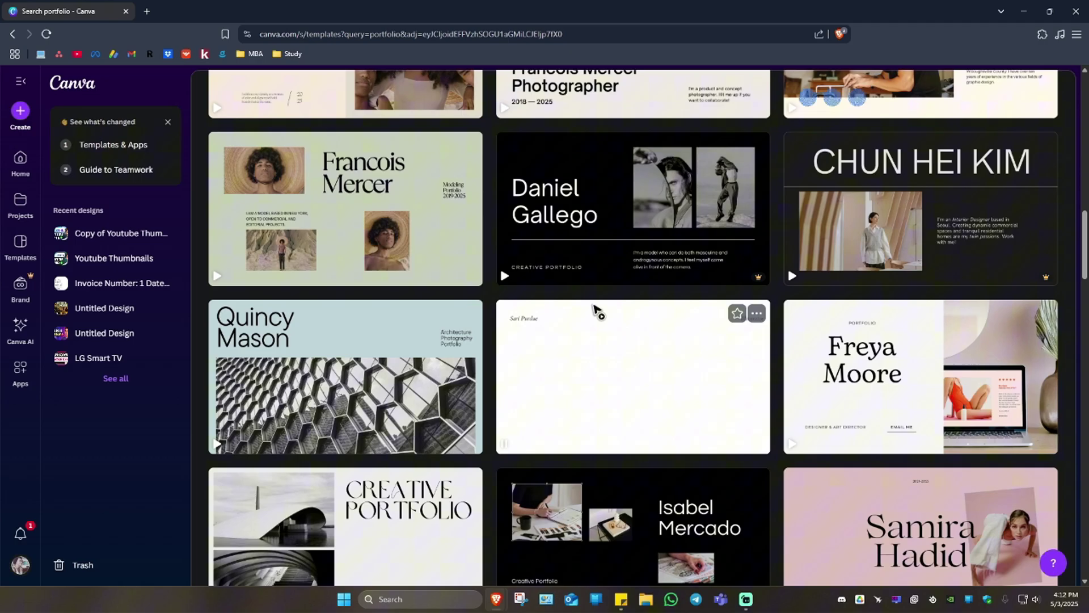
pyautogui.scroll(-6, 598, 311)
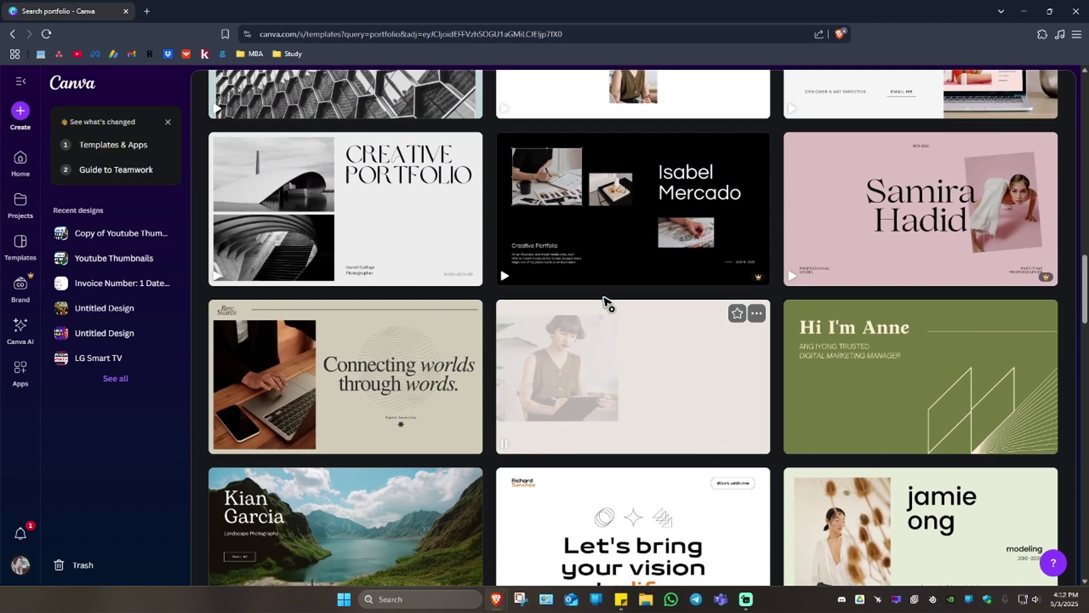
pyautogui.scroll(4, 606, 303)
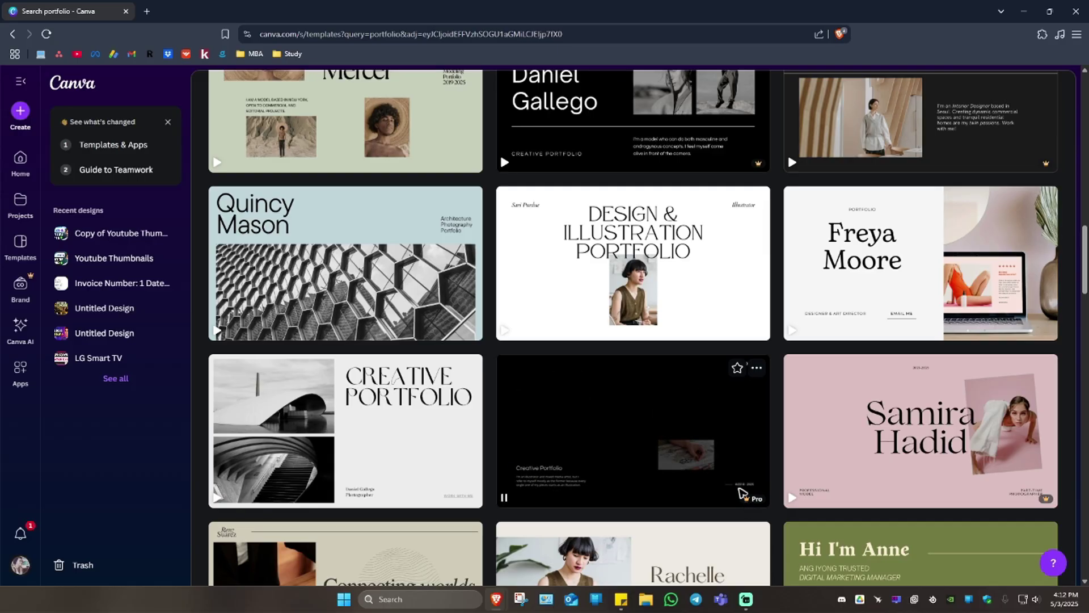
pyautogui.scroll(-3, 569, 347)
pyautogui.scroll(1, 331, 295)
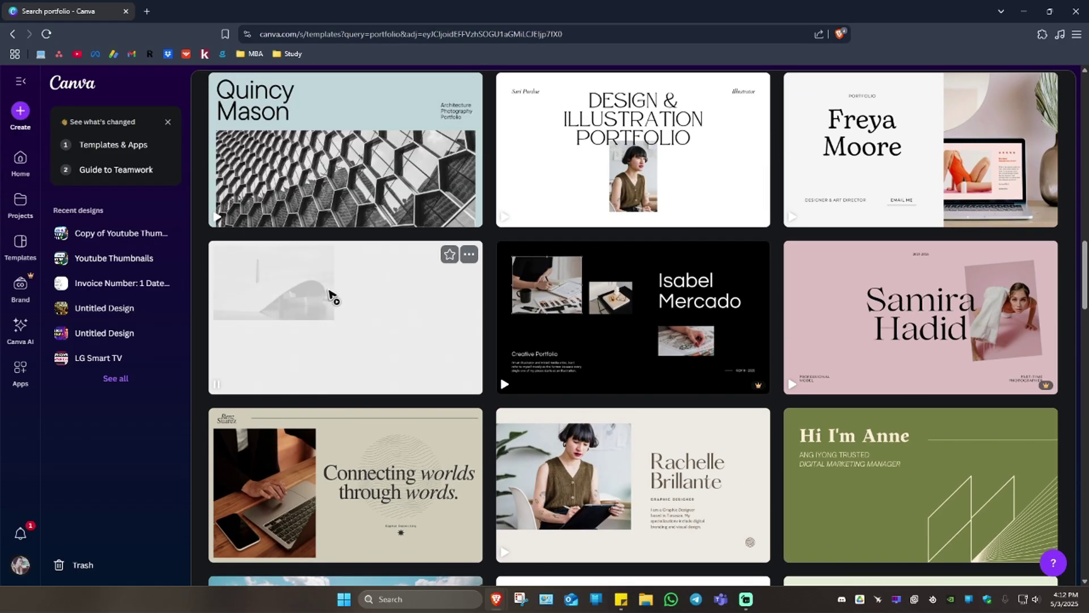
pyautogui.scroll(-4, 330, 295)
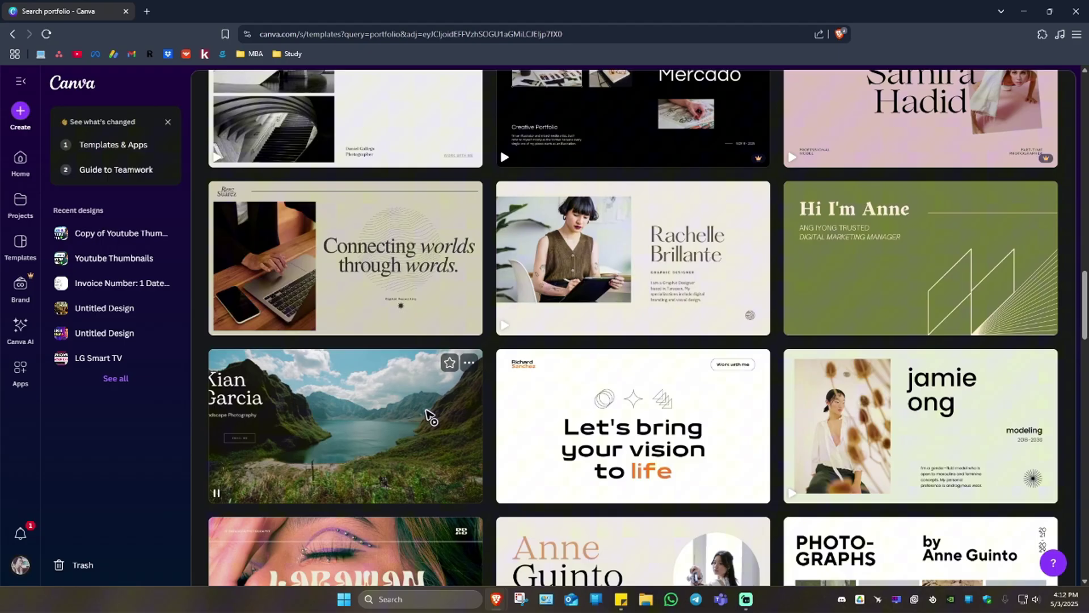
pyautogui.scroll(-12, 430, 416)
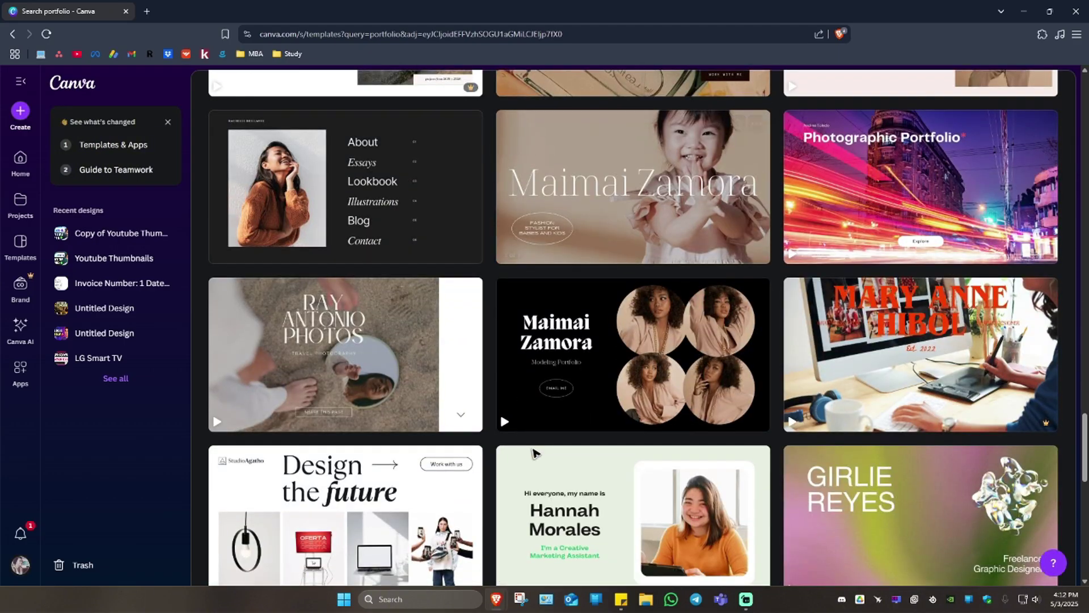
pyautogui.scroll(-14, 533, 453)
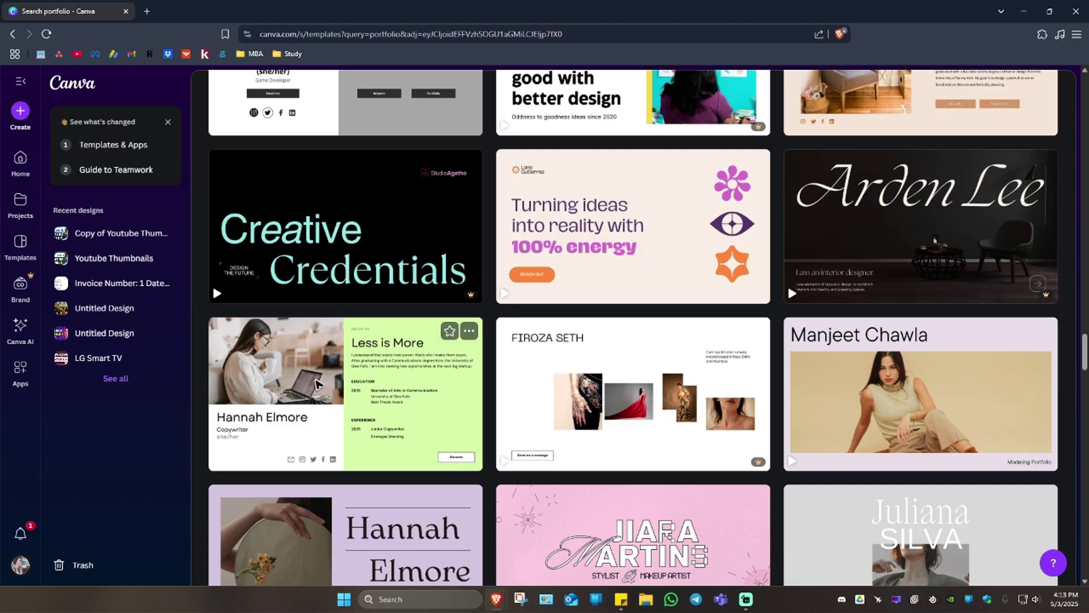
# Preview the White Bright Green Clean Minimal Copywriter Resume Website template and customize a copy
pyautogui.click(316, 384)
pyautogui.scroll(-2, 423, 412)
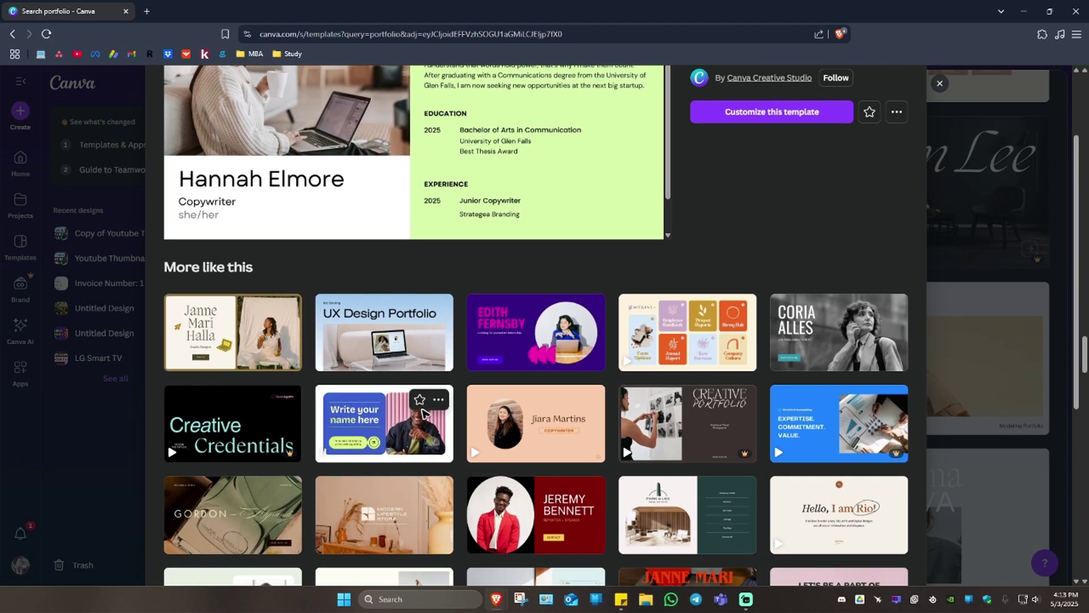
pyautogui.scroll(-4, 423, 413)
pyautogui.scroll(6, 521, 488)
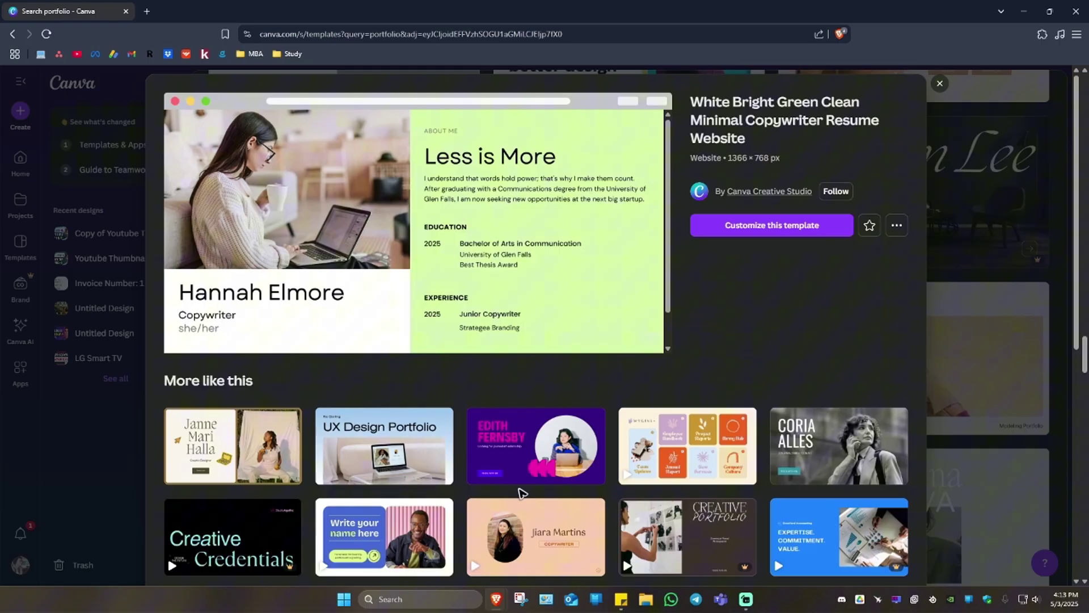
pyautogui.click(783, 228)
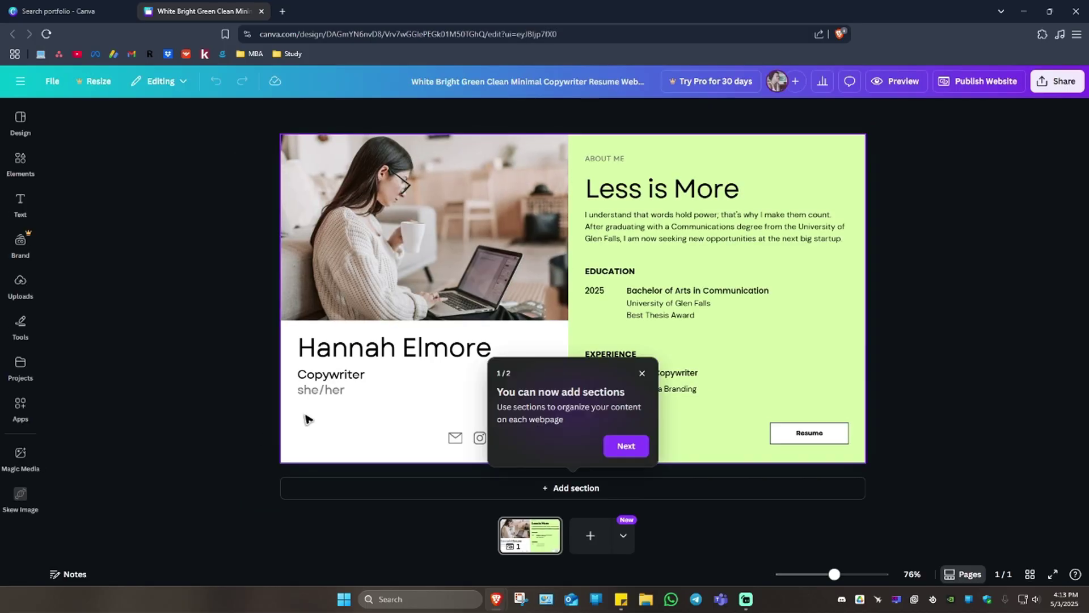
# Dismiss the sections tip and swap the uploaded man-on-chair photo into the header photo frame
pyautogui.click(643, 374)
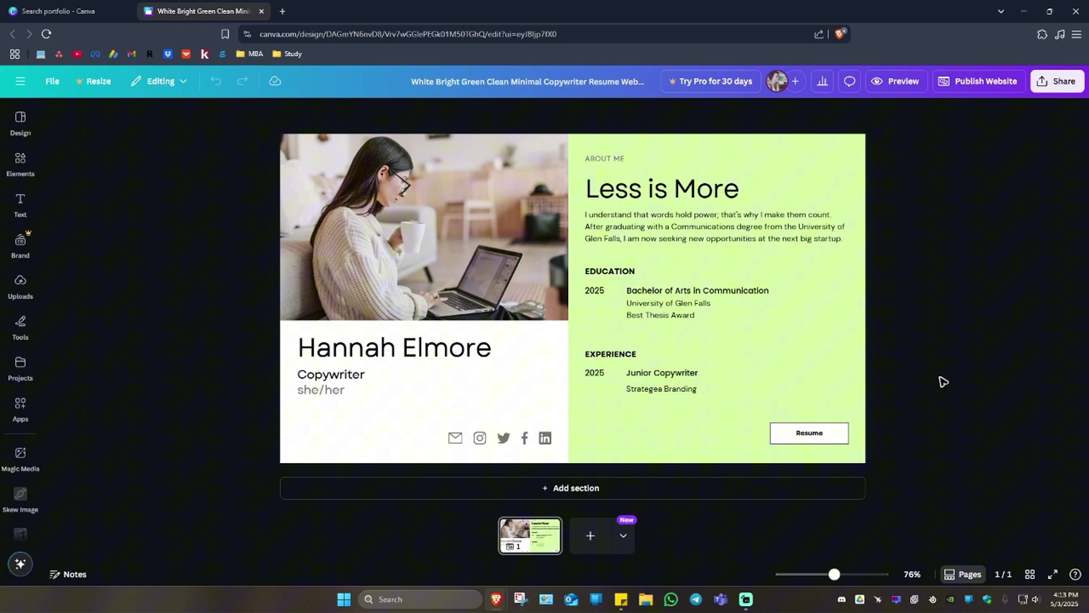
pyautogui.click(475, 262)
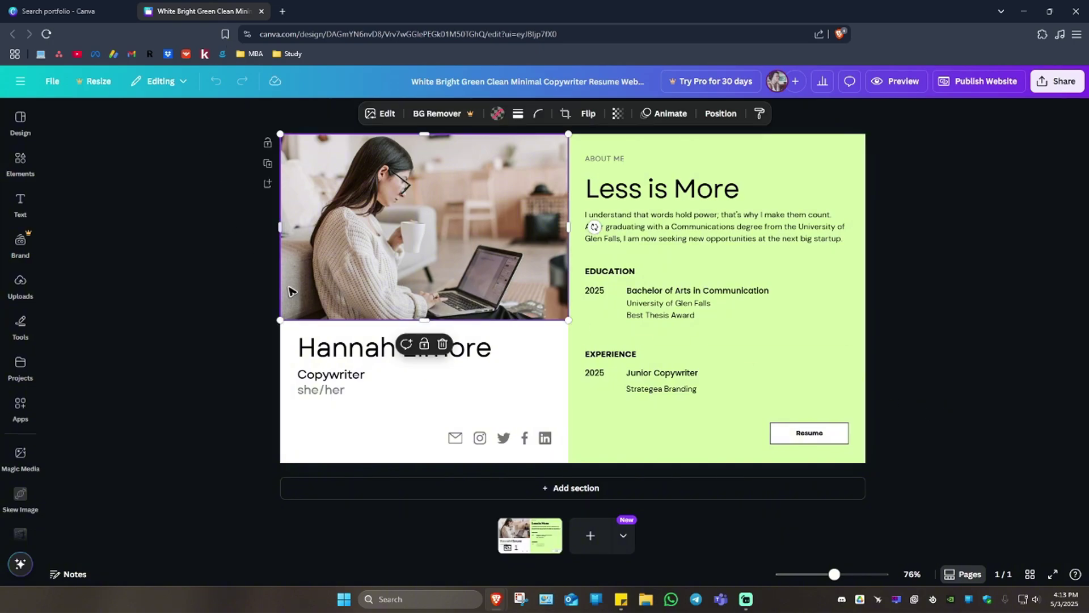
pyautogui.click(20, 289)
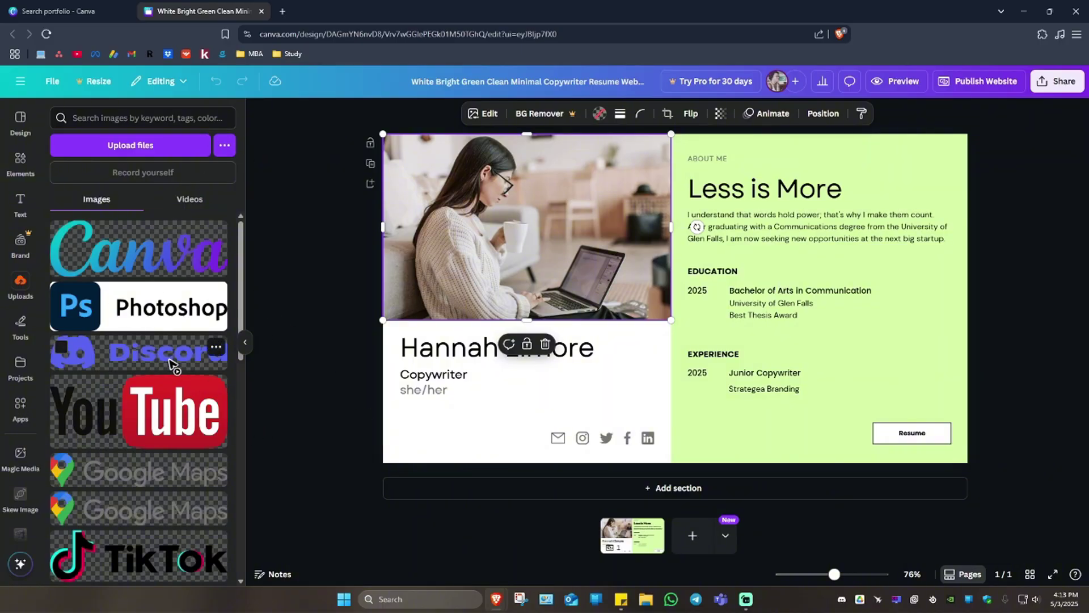
pyautogui.scroll(-6, 172, 366)
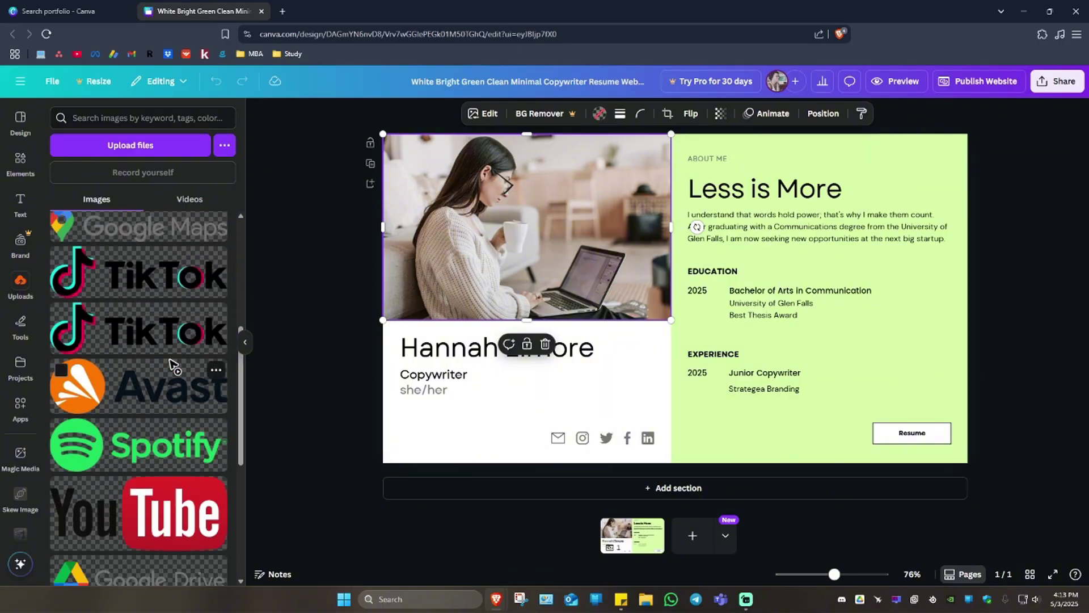
pyautogui.scroll(3, 188, 369)
pyautogui.scroll(3, 190, 353)
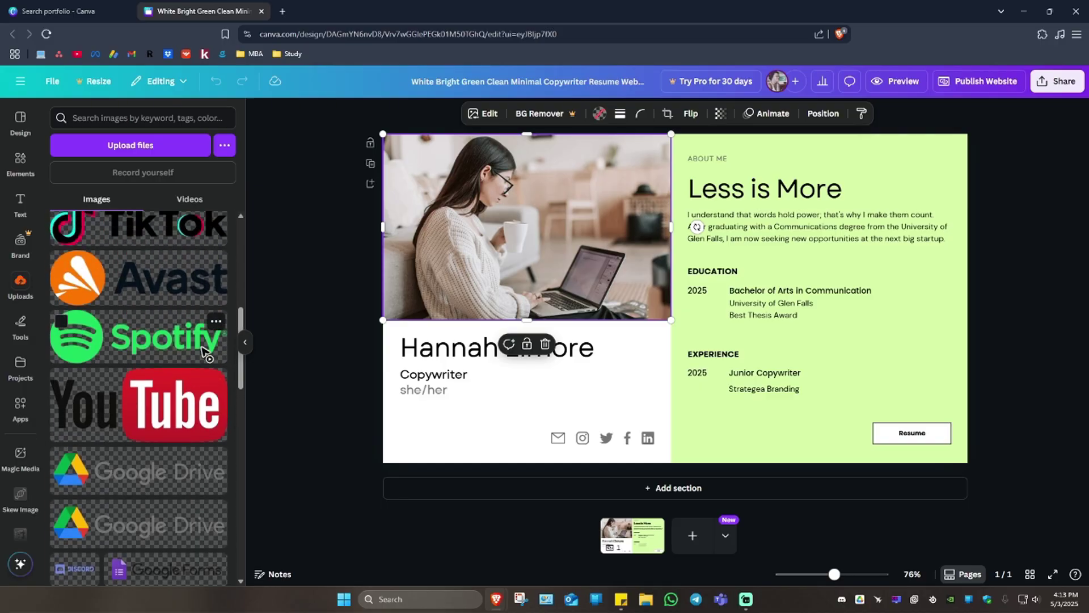
pyautogui.scroll(-8, 198, 369)
pyautogui.moveTo(88, 290); pyautogui.dragTo(670, 388)
pyautogui.click(715, 362)
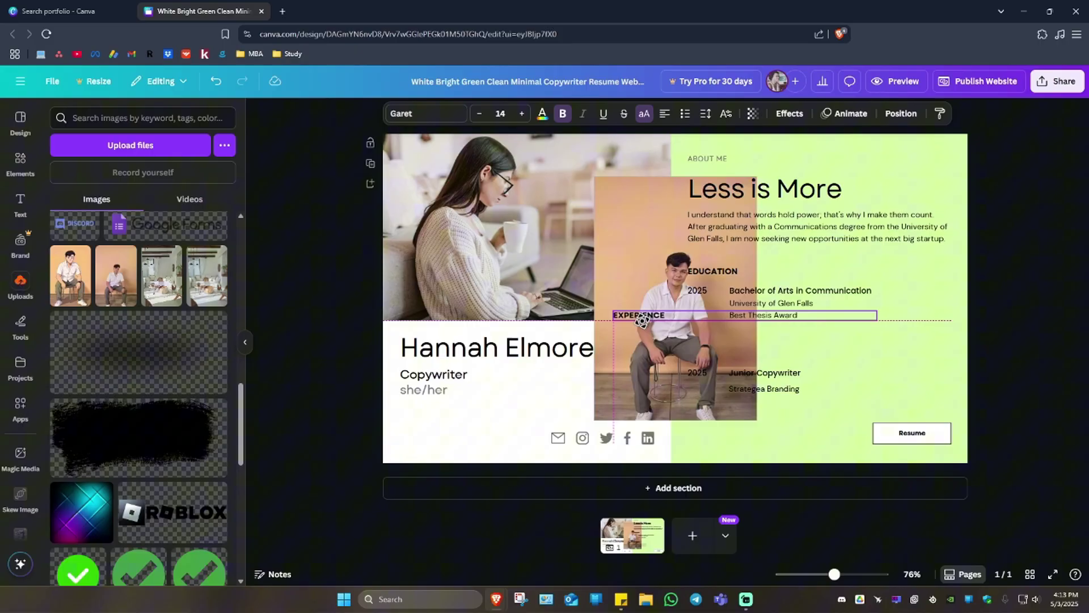
pyautogui.moveTo(628, 284); pyautogui.dragTo(525, 220)
# Replace the header name with the owner's name and change the pronouns from she/her to he/him
pyautogui.click(498, 352)
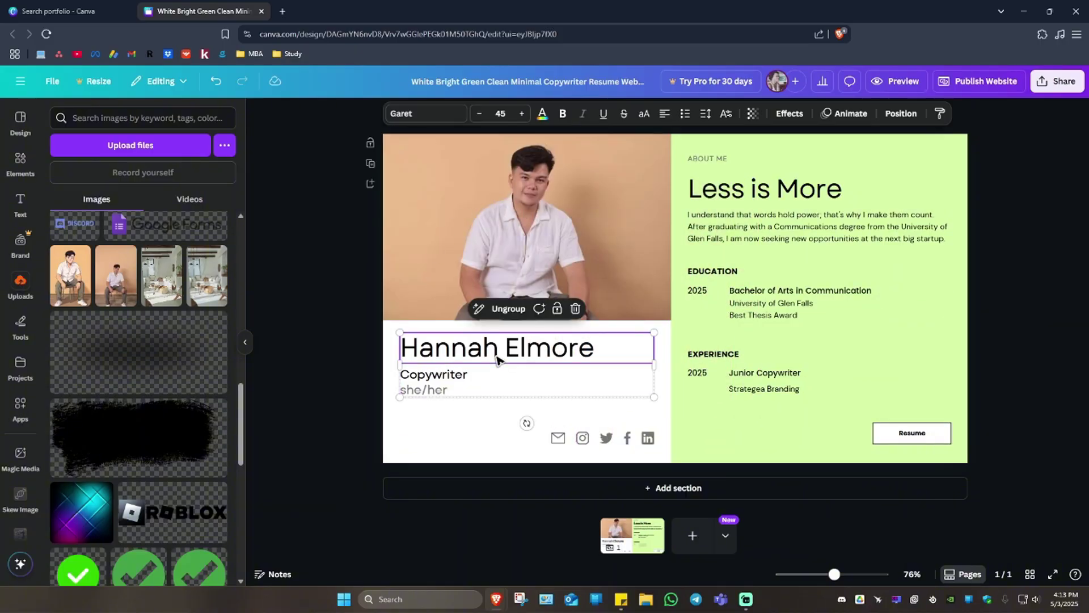
pyautogui.doubleClick(586, 366)
pyautogui.write('Ryan Christian')
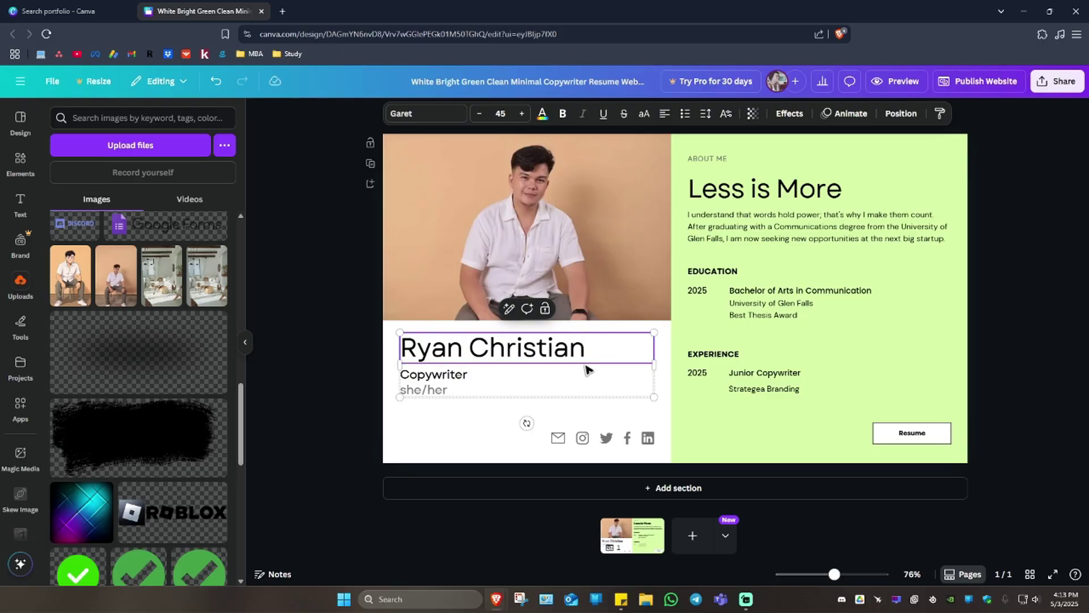
pyautogui.click(458, 381)
pyautogui.click(457, 388)
pyautogui.click(454, 395)
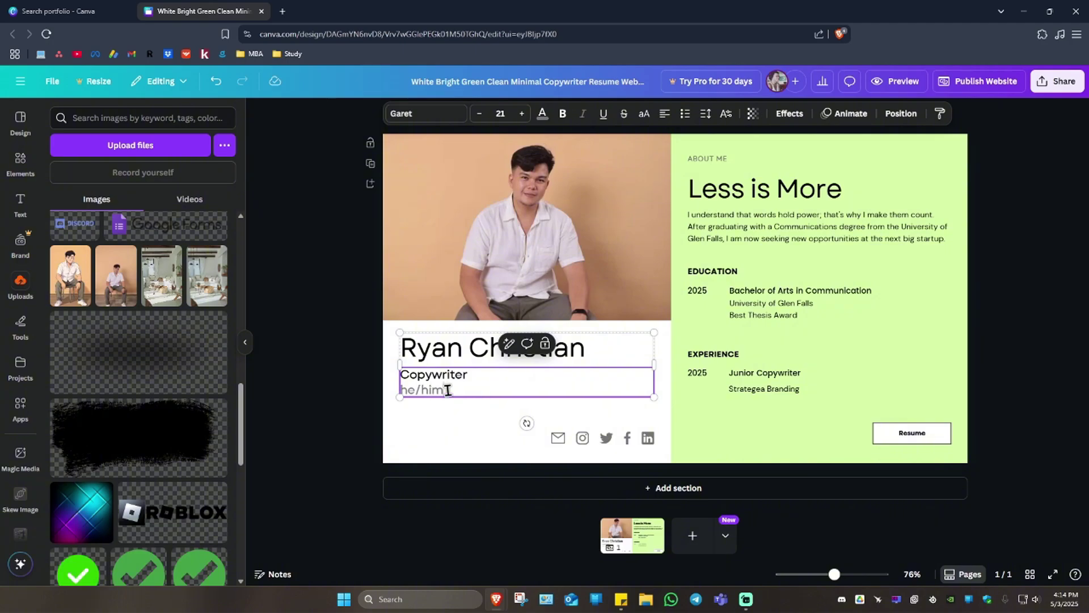
pyautogui.click(479, 431)
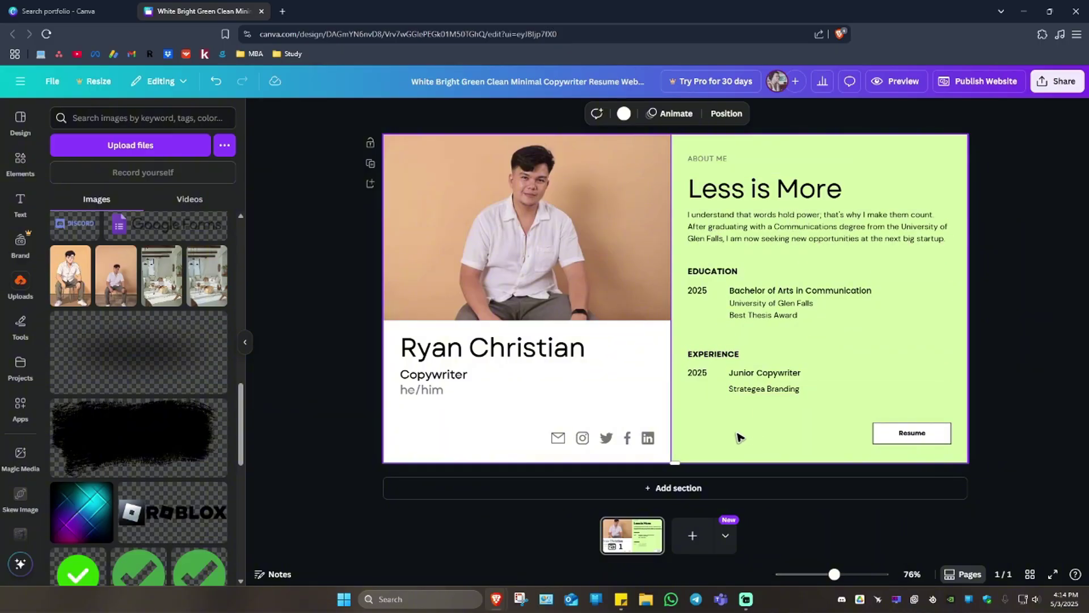
# Add a blank section below the header and give it the tan background swatch from the photo
pyautogui.click(693, 492)
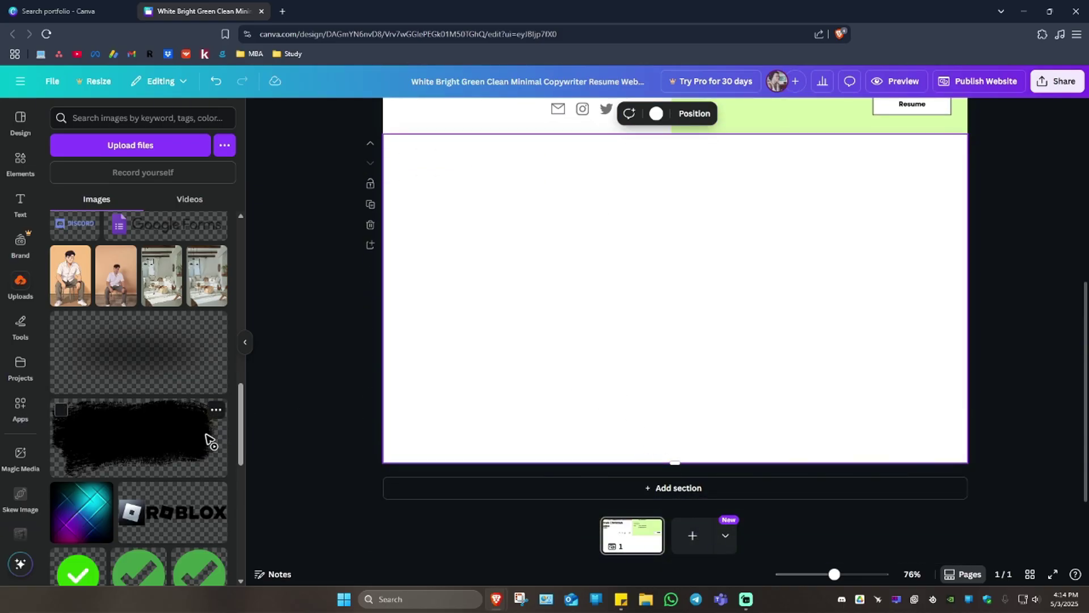
pyautogui.scroll(1, 210, 440)
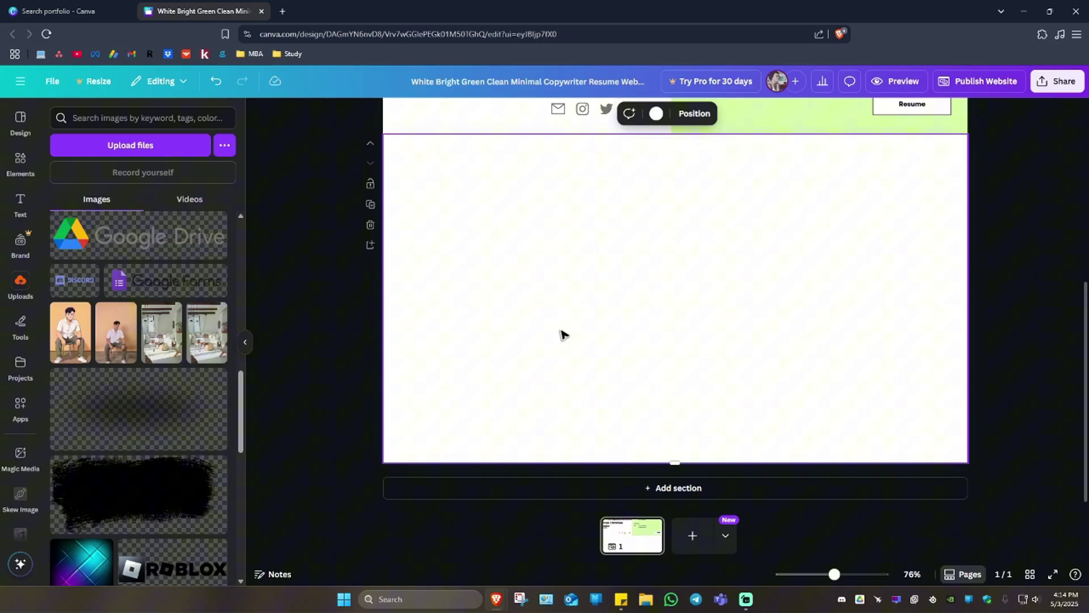
pyautogui.scroll(6, 581, 362)
pyautogui.scroll(-5, 644, 149)
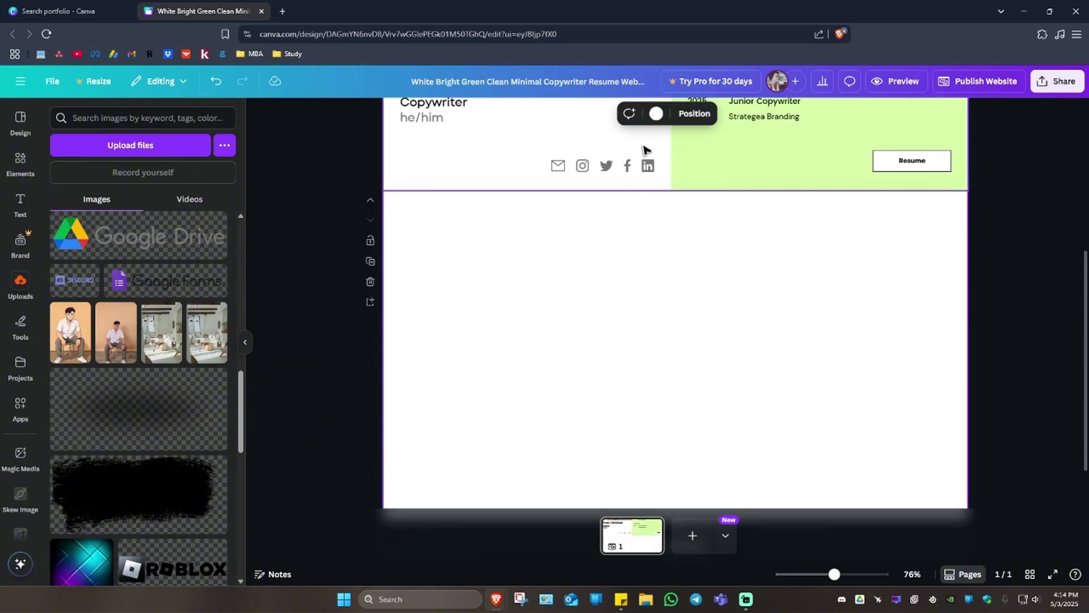
pyautogui.click(656, 113)
pyautogui.click(94, 339)
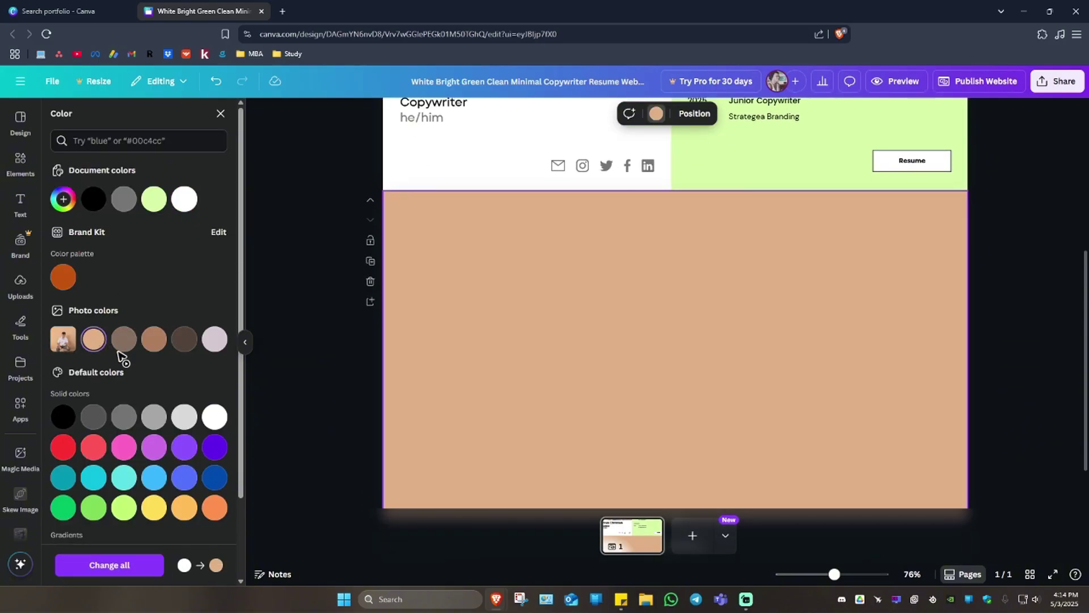
pyautogui.press('Escape')
pyautogui.scroll(-15, 187, 374)
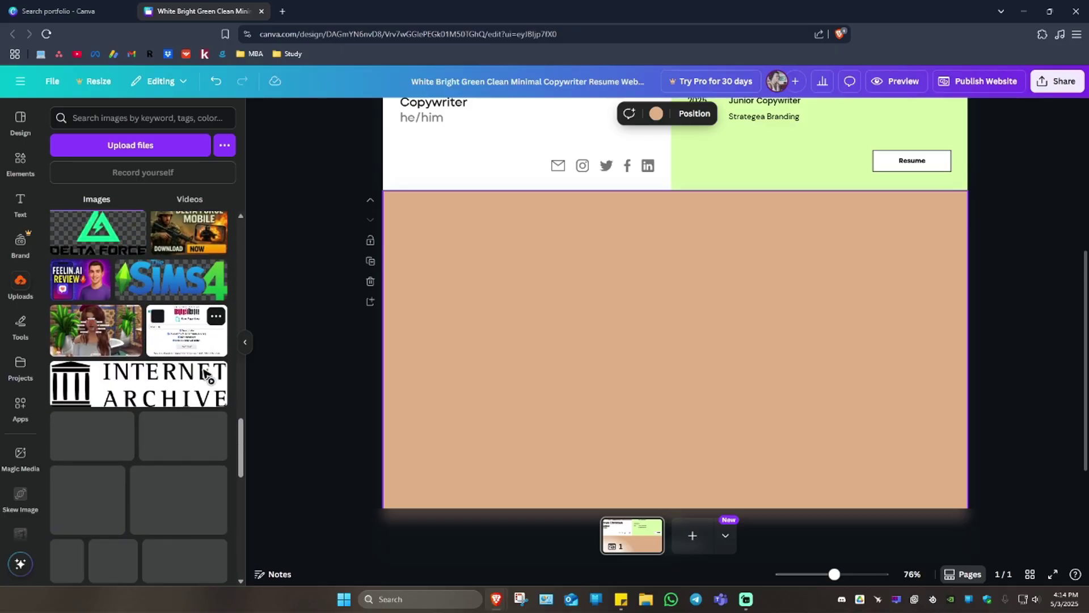
pyautogui.scroll(-10, 206, 374)
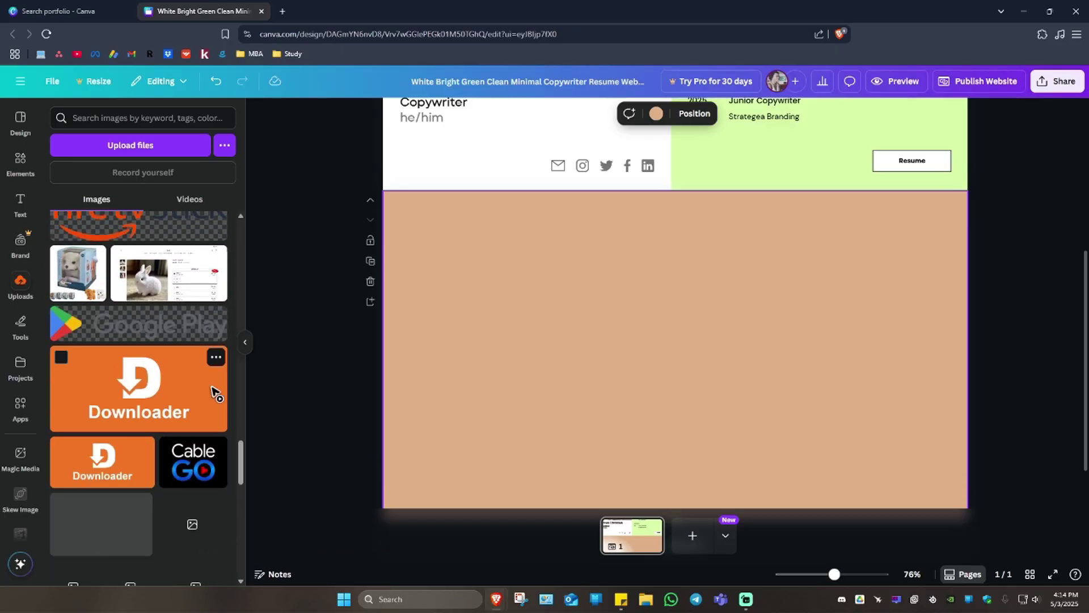
# Search Elements for "wallpaper" and add the white marble graphic to the page
pyautogui.click(22, 163)
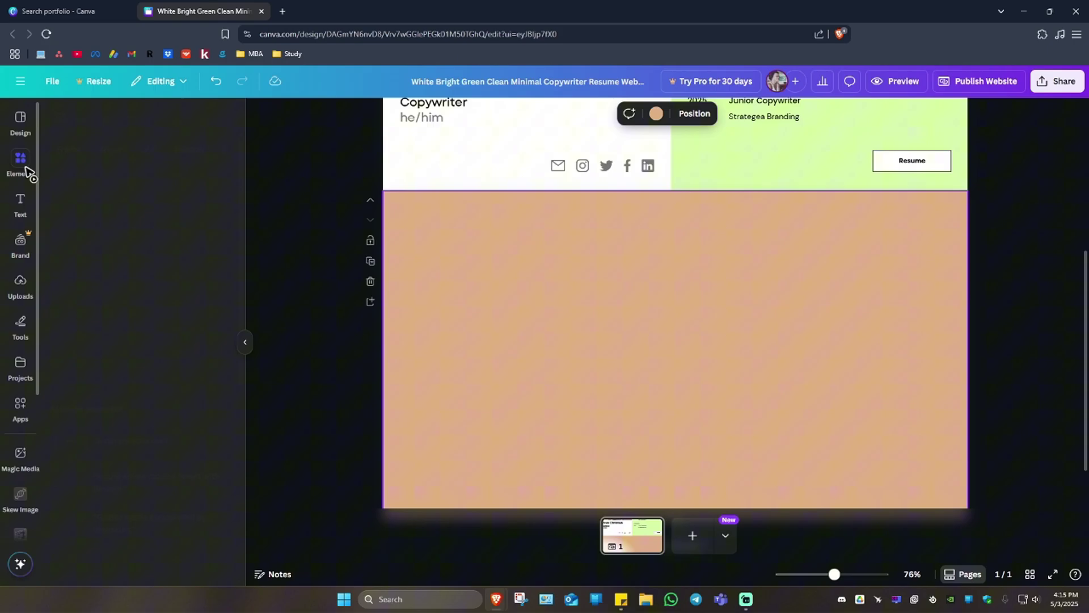
pyautogui.click(124, 123)
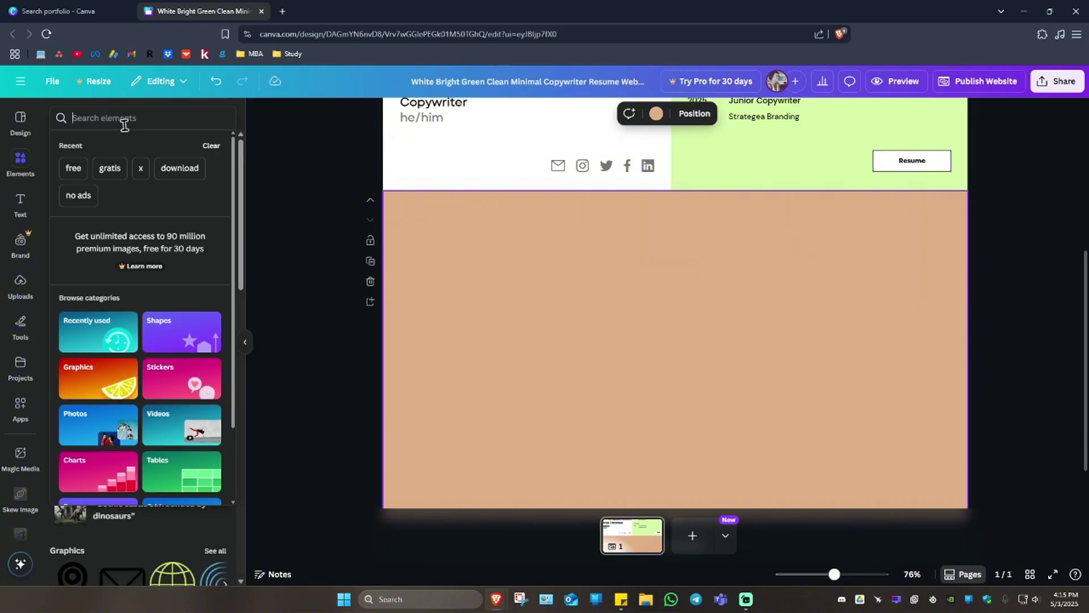
pyautogui.write('wallpaper')
pyautogui.press('Return')
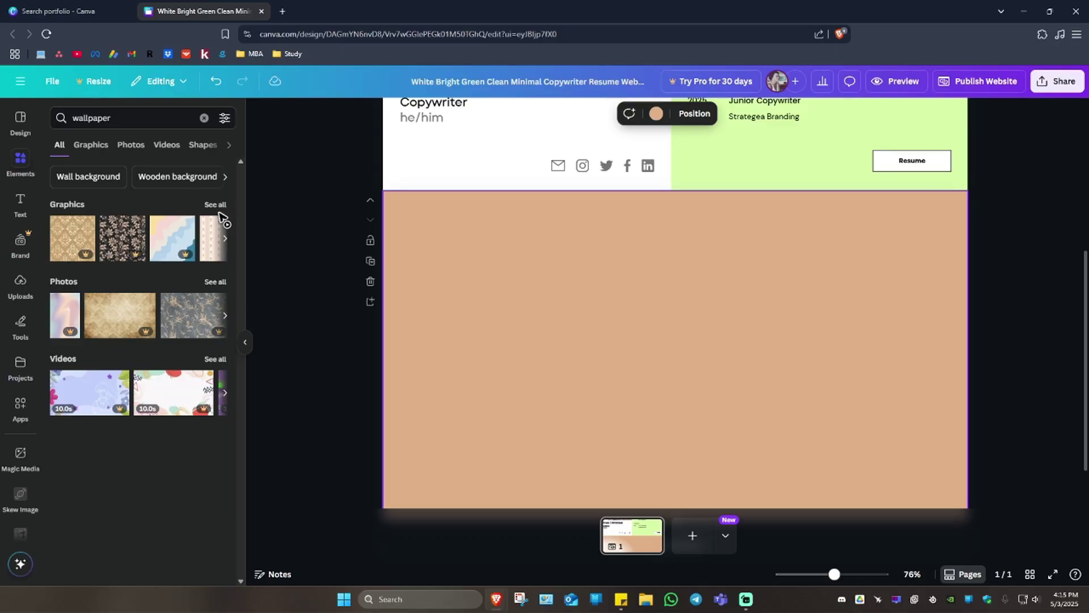
pyautogui.click(217, 208)
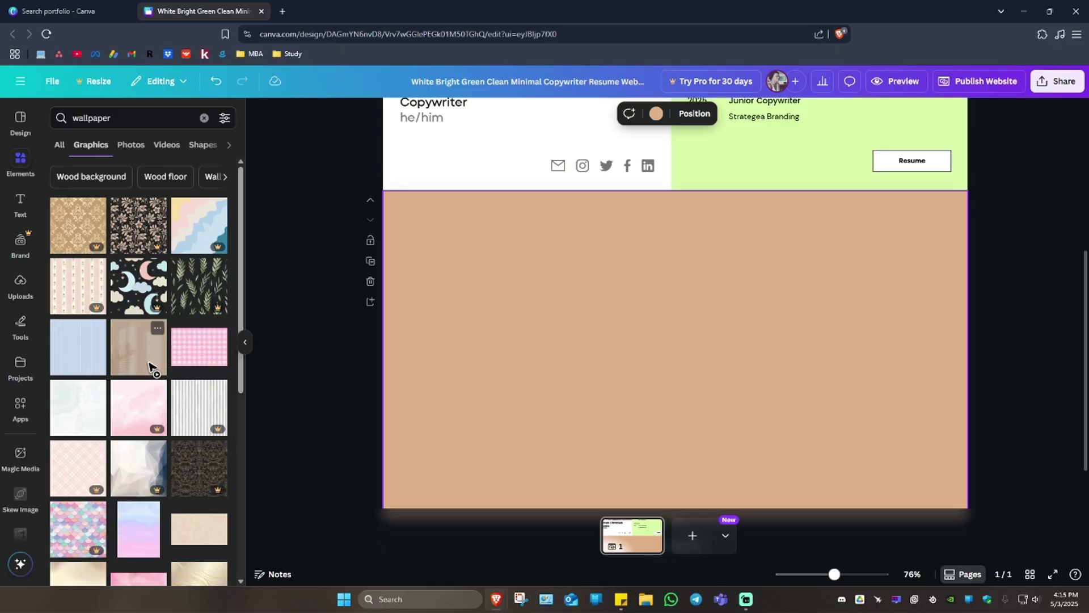
pyautogui.scroll(-1, 151, 368)
pyautogui.click(78, 350)
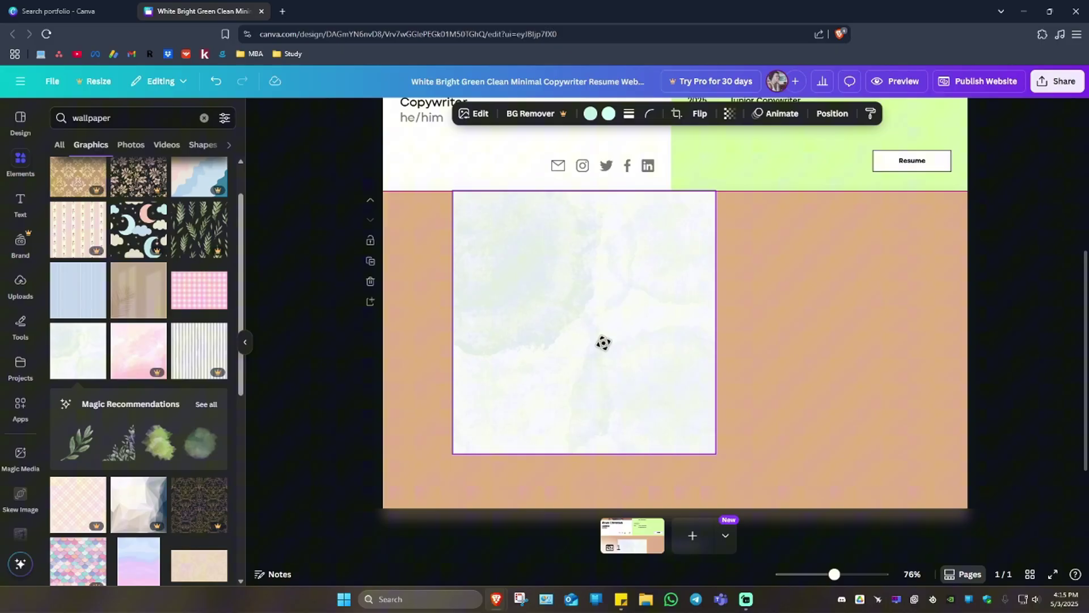
# Move and enlarge the marble graphic so it fills the new section
pyautogui.moveTo(603, 343); pyautogui.dragTo(540, 345)
pyautogui.moveTo(645, 452); pyautogui.dragTo(1008, 567)
pyautogui.scroll(-4, 962, 501)
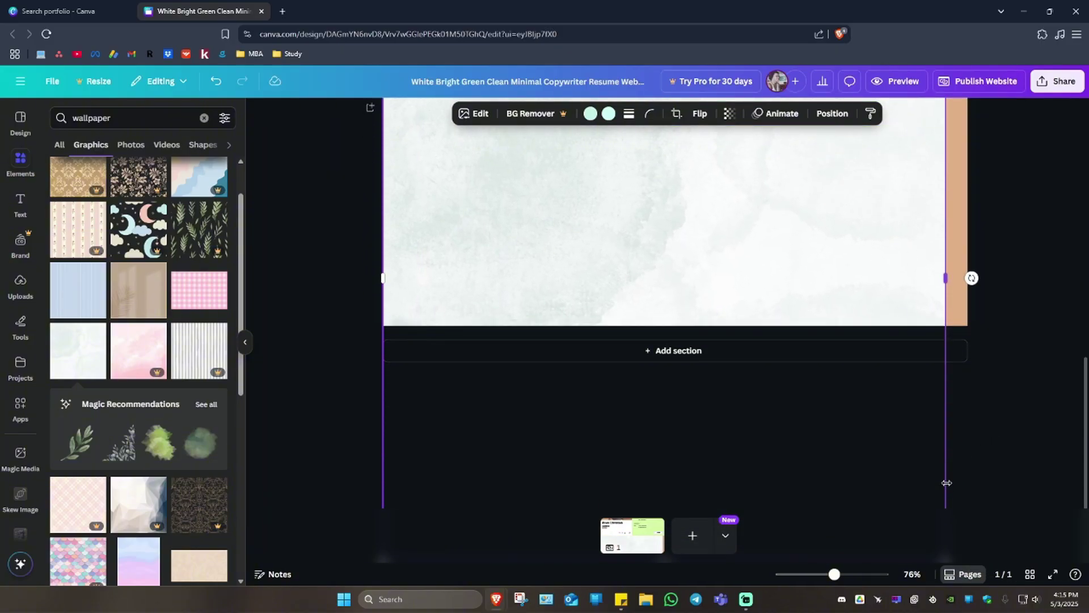
pyautogui.scroll(-5, 902, 440)
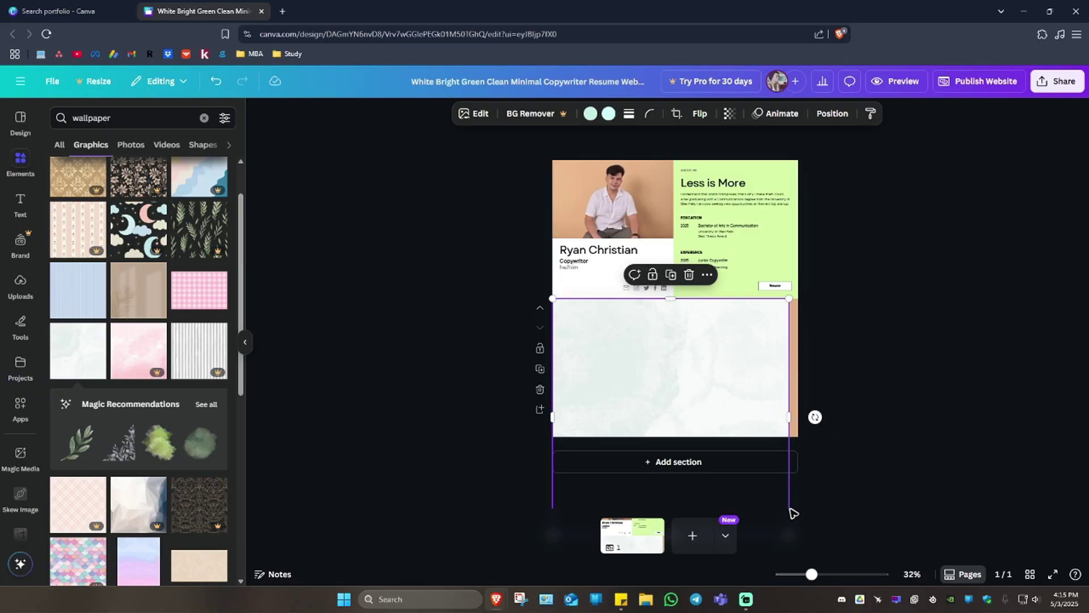
pyautogui.moveTo(793, 512); pyautogui.dragTo(773, 493)
pyautogui.click(873, 335)
pyautogui.scroll(5, 826, 437)
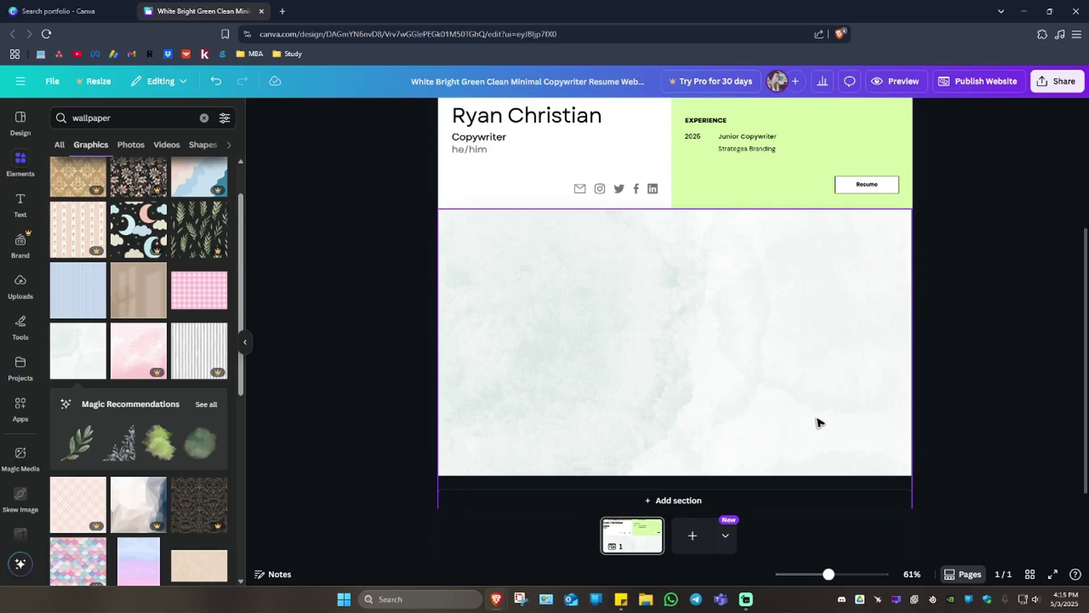
pyautogui.scroll(4, 552, 384)
# Duplicate the Less is More text group and move the copy onto the marble section
pyautogui.click(744, 188)
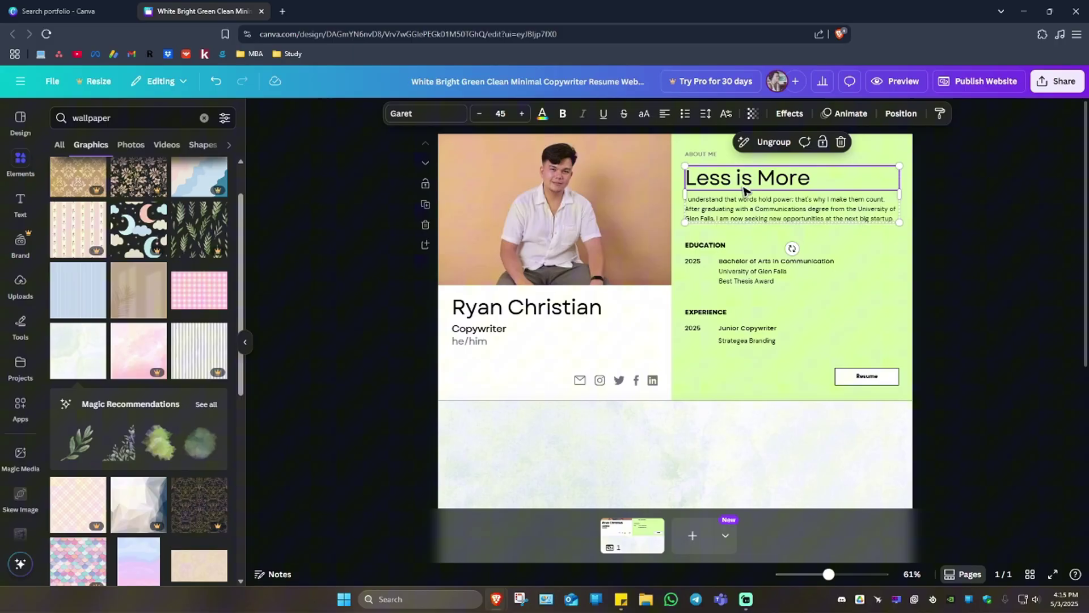
pyautogui.hotkey('ctrl', 'd')
pyautogui.moveTo(769, 195); pyautogui.dragTo(755, 454)
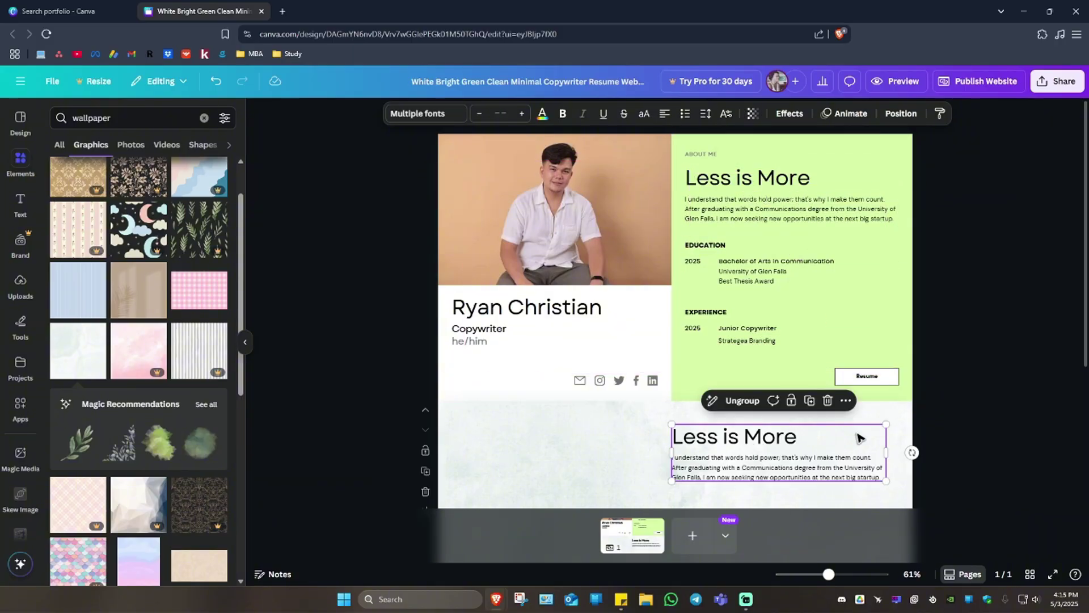
pyautogui.scroll(-3, 860, 438)
pyautogui.moveTo(755, 255)
pyautogui.mouseDown()
pyautogui.moveTo(778, 250)
pyautogui.moveTo(768, 248)
pyautogui.mouseUp()
# Retitle the copy "GET ME!" and replace its body with "I am a top notch copy-writer :D"
pyautogui.click(766, 240)
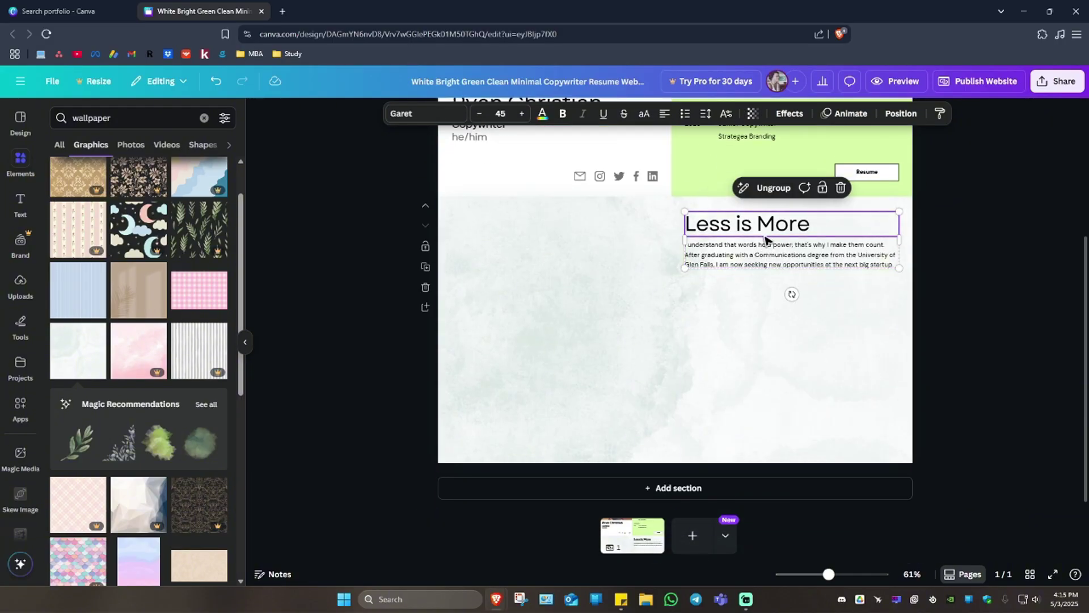
pyautogui.click(794, 227)
pyautogui.write('GET ME')
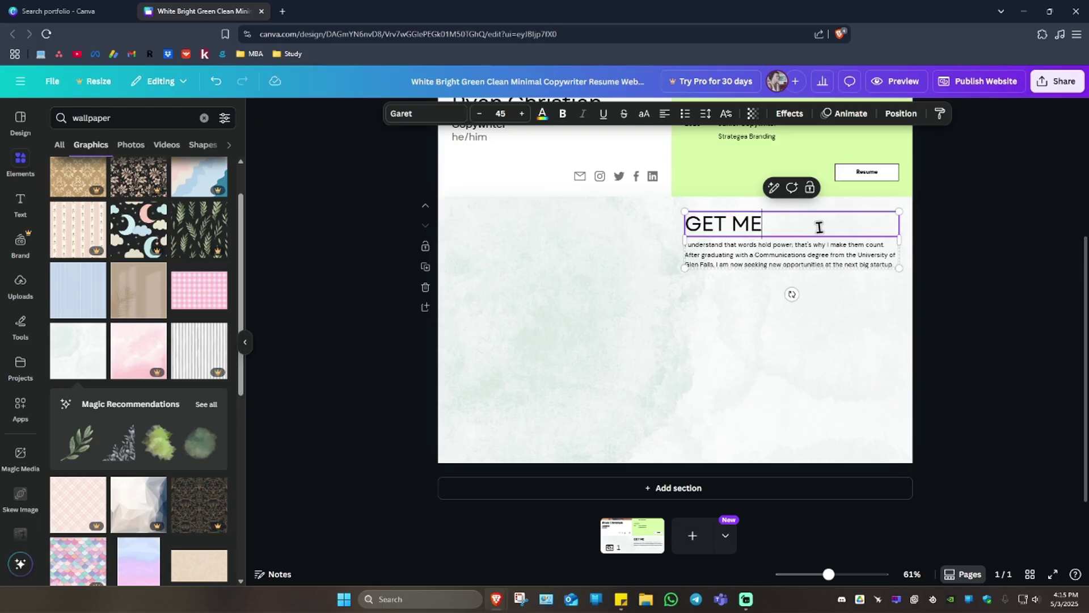
pyautogui.write('!')
pyautogui.click(739, 266)
pyautogui.click(741, 258)
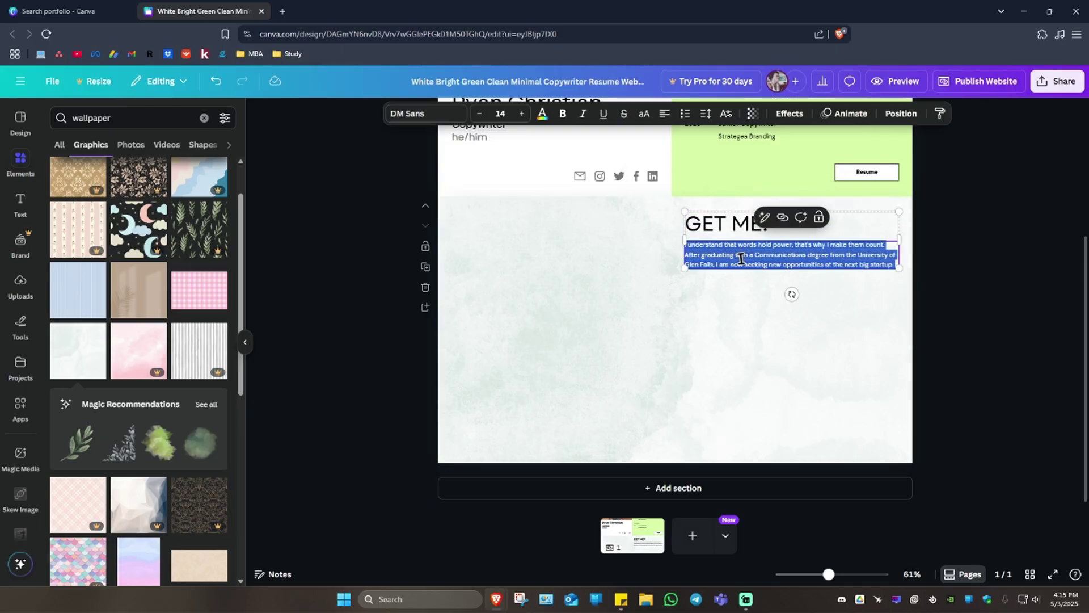
pyautogui.press('BackSpace')
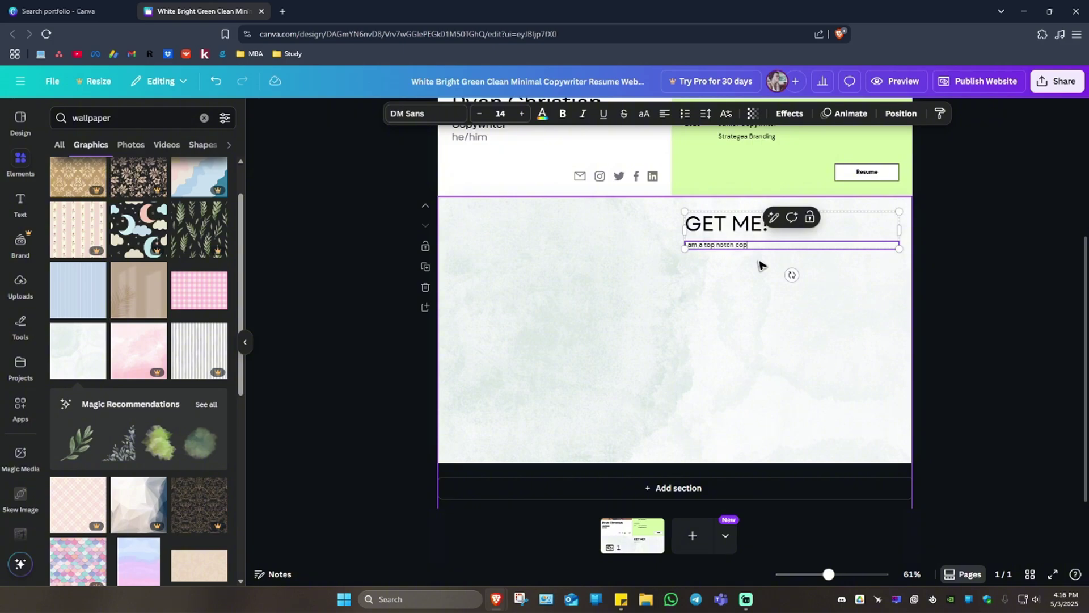
# Duplicate the finished GET ME! text group
pyautogui.scroll(4, 993, 311)
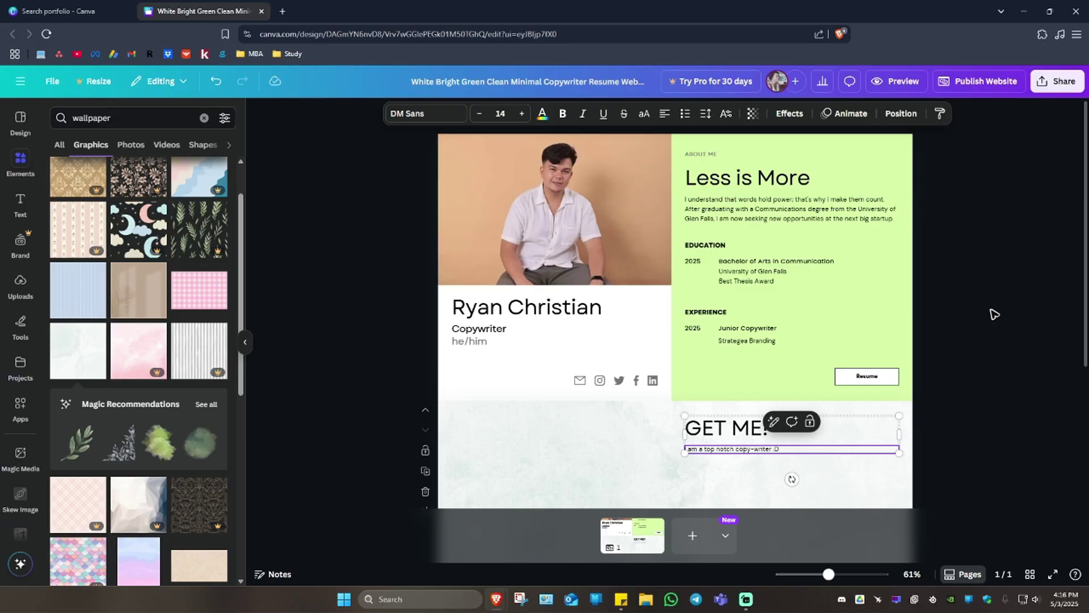
pyautogui.click(993, 348)
pyautogui.scroll(-3, 965, 352)
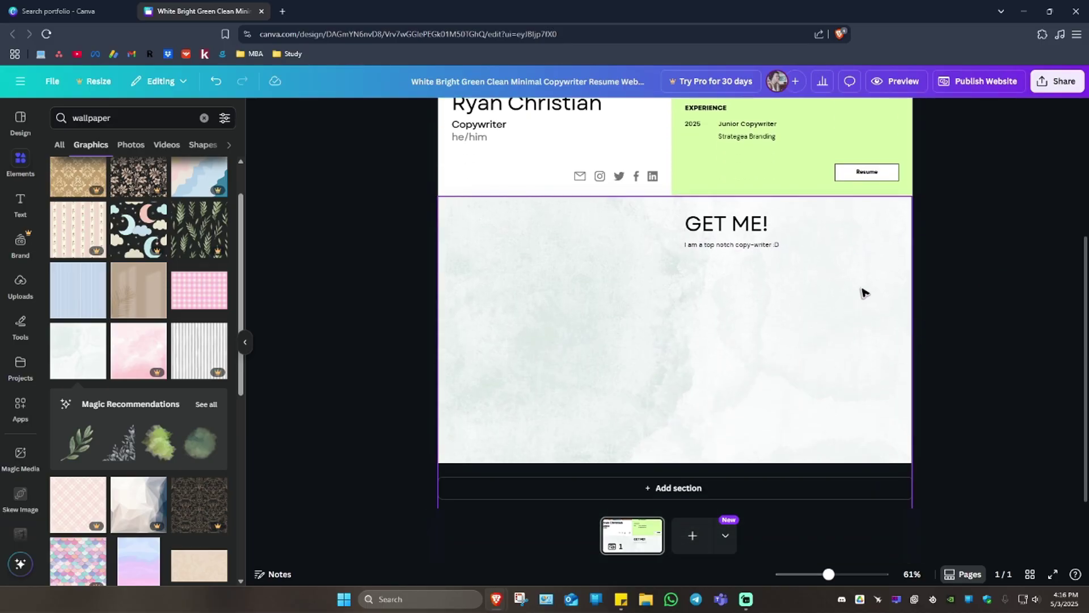
pyautogui.scroll(2, 702, 372)
pyautogui.click(766, 347)
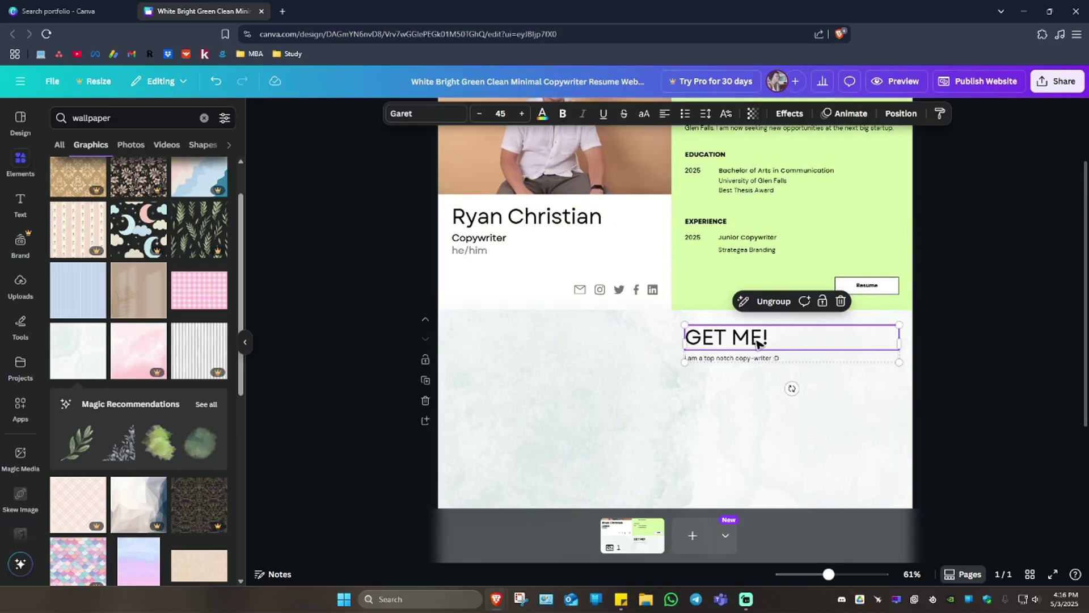
pyautogui.hotkey('ctrl', 'd')
# Retitle the duplicate "COMPANYS I HAVE WORKED WITH", widen it to one line and centre it lower
pyautogui.moveTo(754, 339); pyautogui.dragTo(640, 425)
pyautogui.scroll(-2, 782, 420)
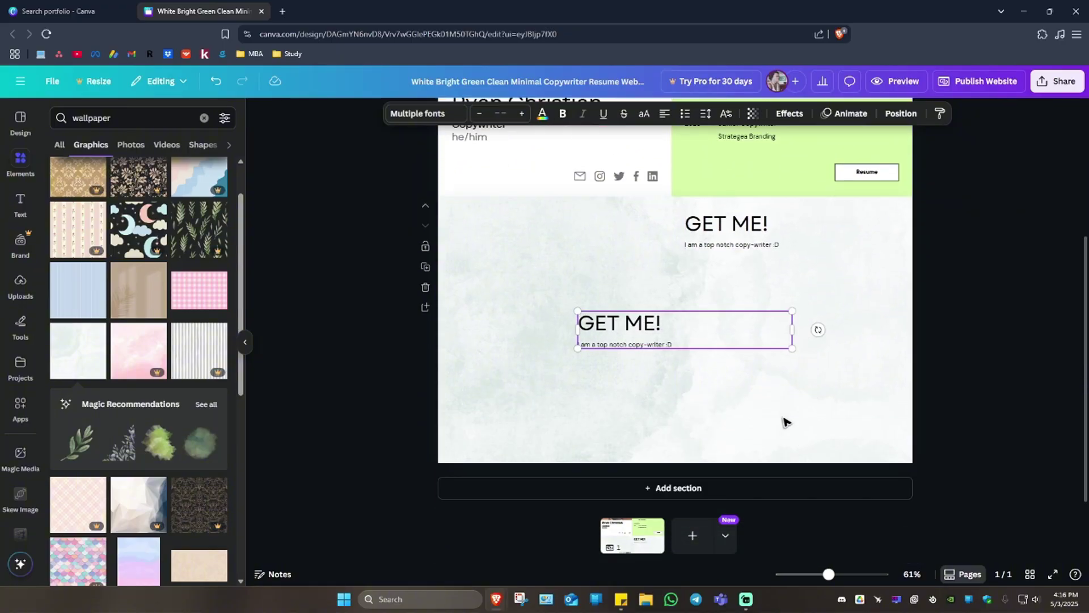
pyautogui.doubleClick(653, 322)
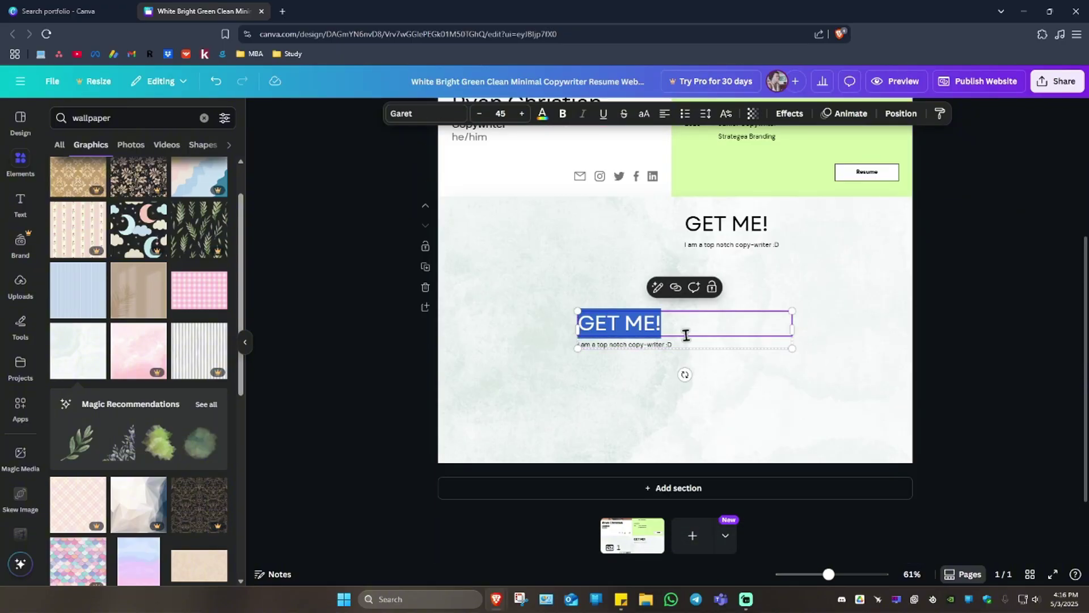
pyautogui.write('COMPA')
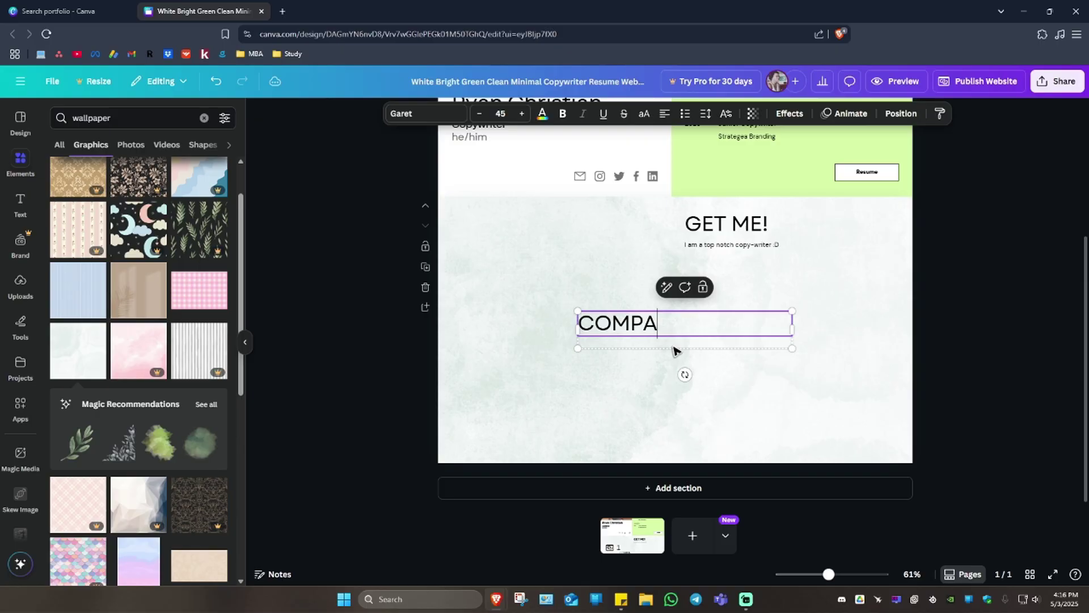
pyautogui.write('NYS I HAVE WORKED WITH')
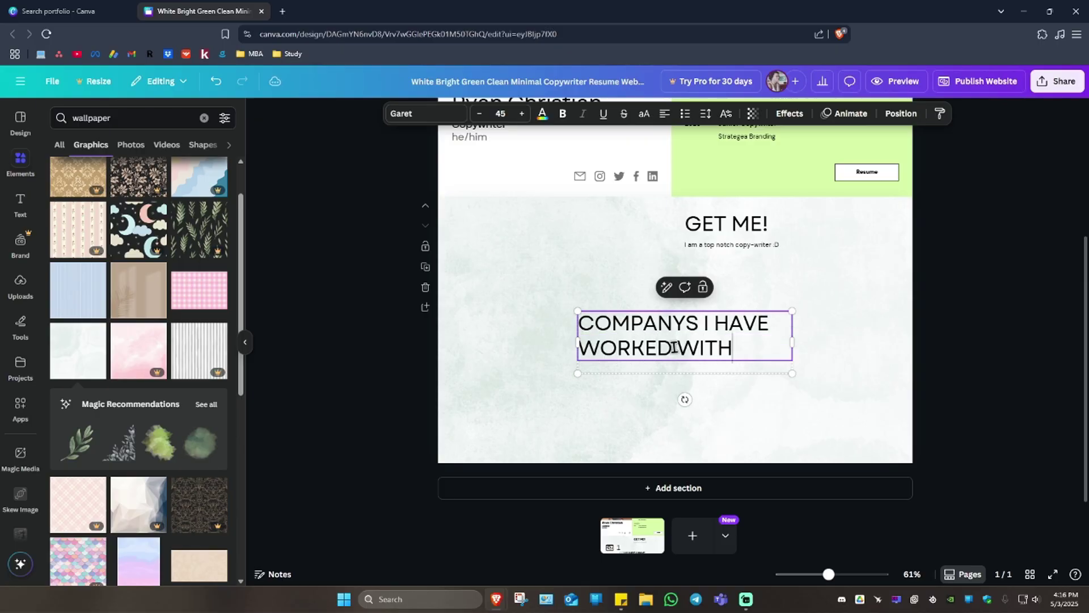
pyautogui.moveTo(578, 341); pyautogui.dragTo(442, 342)
pyautogui.moveTo(794, 342); pyautogui.dragTo(849, 342)
pyautogui.click(803, 329)
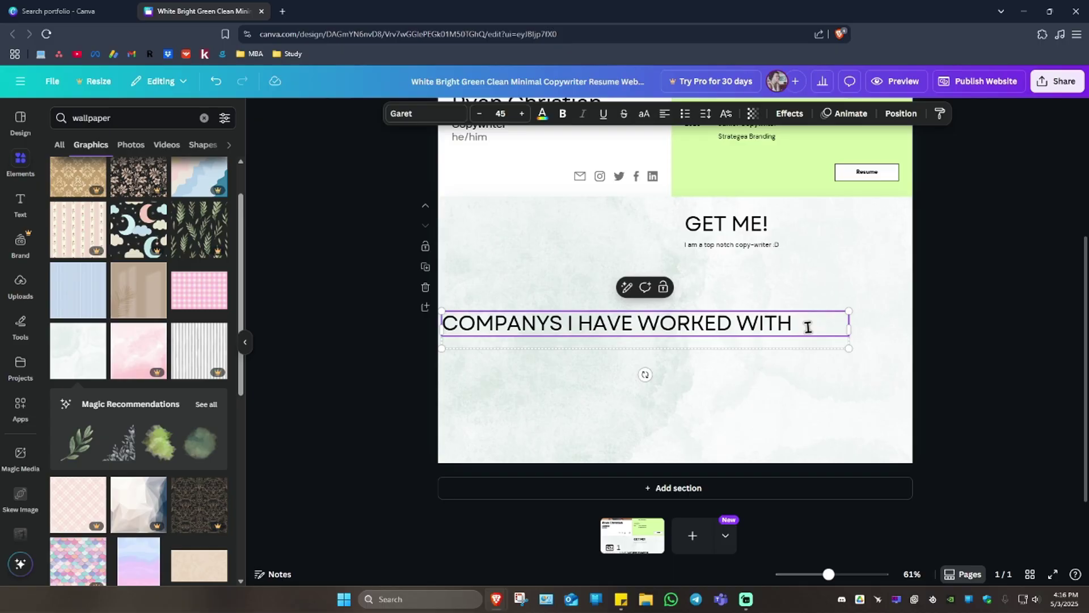
pyautogui.moveTo(655, 324); pyautogui.dragTo(690, 373)
# Place the uploaded Canva logo under the COMPANYS I HAVE WORKED WITH heading
pyautogui.click(956, 312)
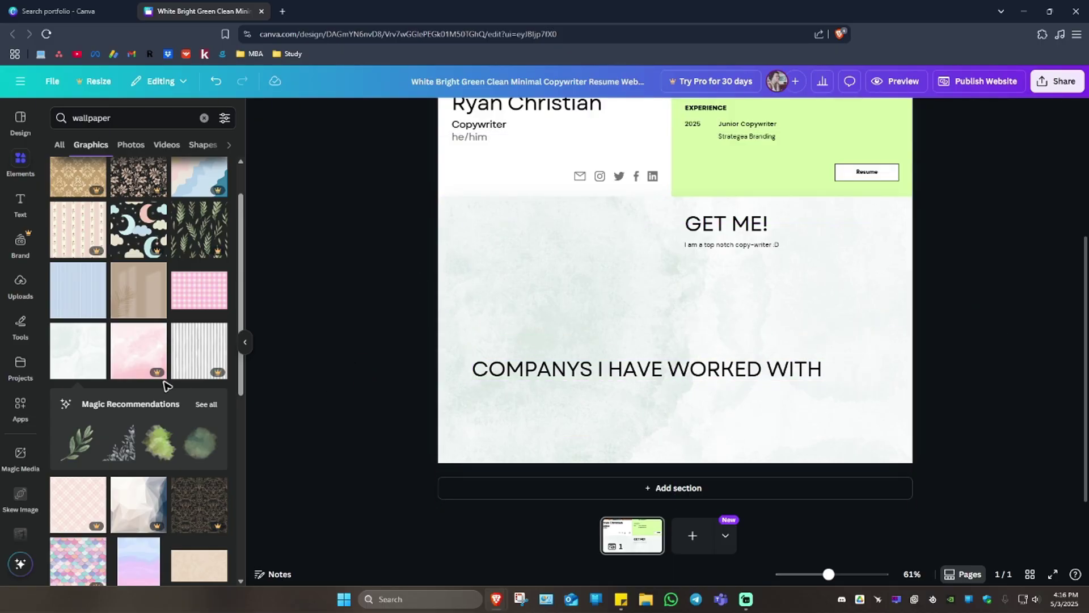
pyautogui.scroll(2, 166, 385)
pyautogui.click(20, 284)
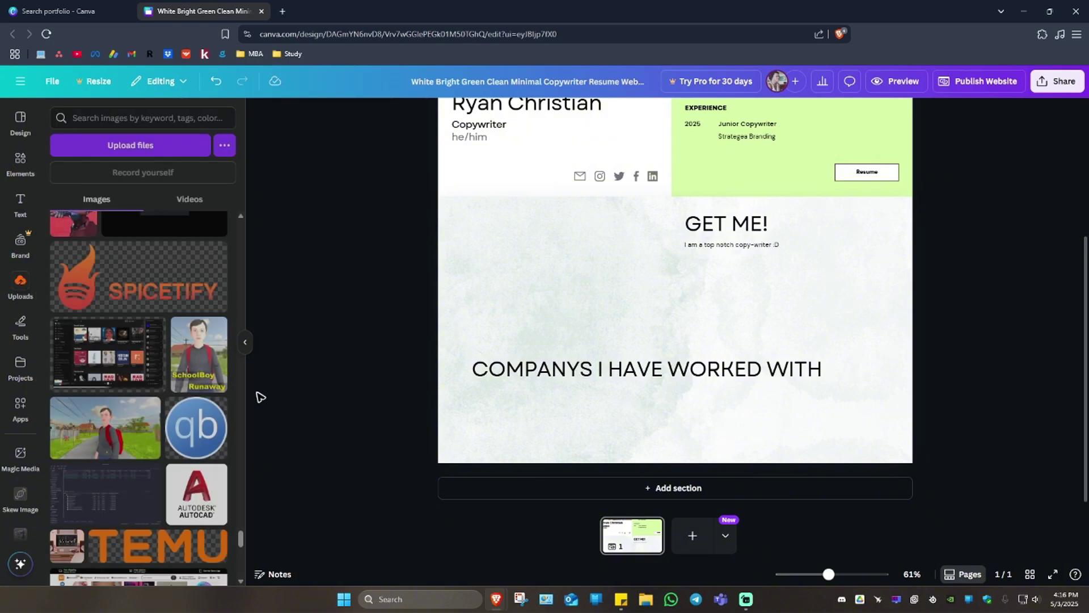
pyautogui.scroll(-10, 241, 369)
pyautogui.scroll(10, 239, 462)
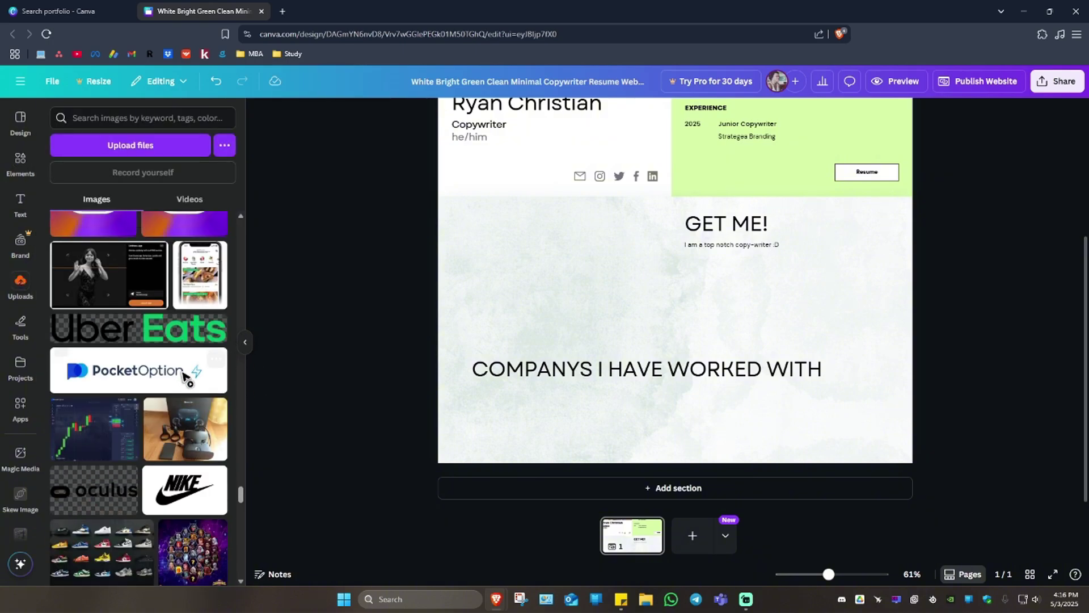
pyautogui.moveTo(241, 477); pyautogui.dragTo(223, 195)
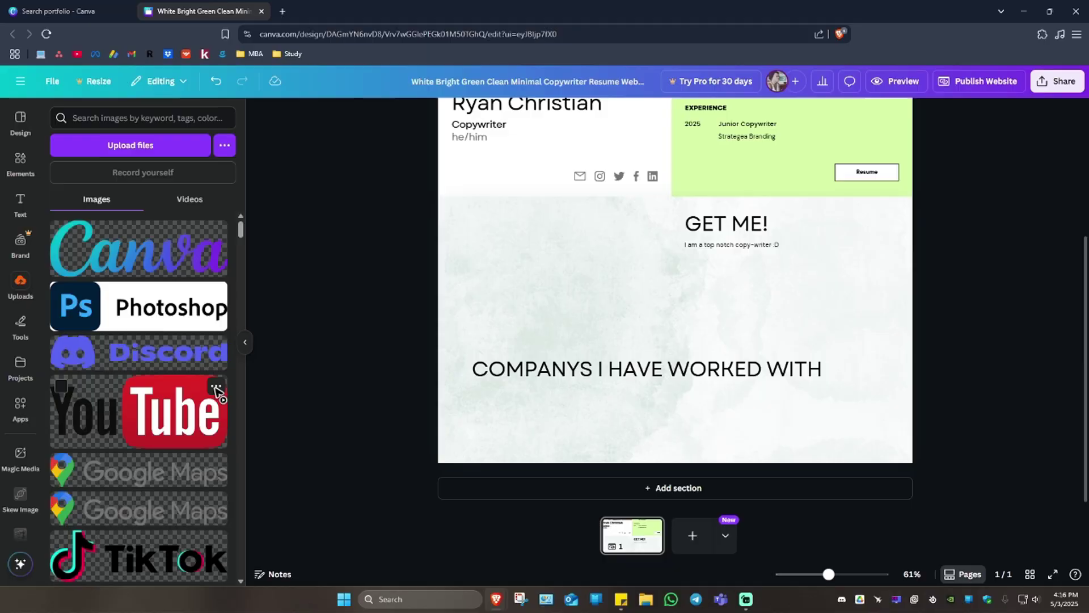
pyautogui.moveTo(210, 272); pyautogui.dragTo(516, 423)
# Add the Discord logo, shrink it and set it beside the Canva logo
pyautogui.click(168, 369)
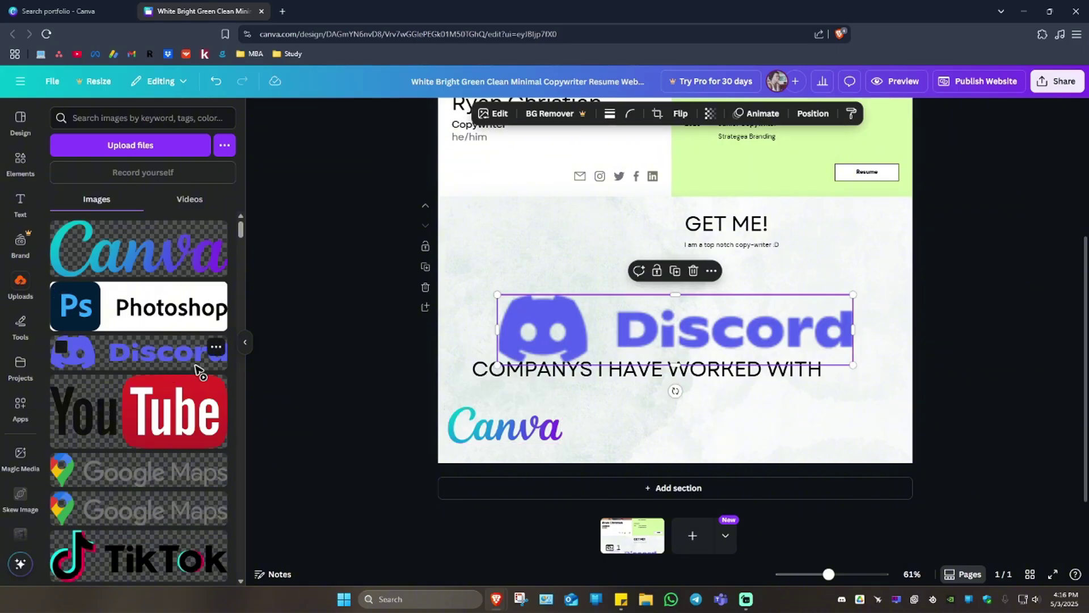
pyautogui.moveTo(689, 340); pyautogui.dragTo(724, 437)
pyautogui.moveTo(884, 461); pyautogui.dragTo(680, 421)
pyautogui.moveTo(603, 408); pyautogui.dragTo(662, 428)
# Add a shrunken YouTube logo beside Discord and centre the logo row
pyautogui.click(199, 397)
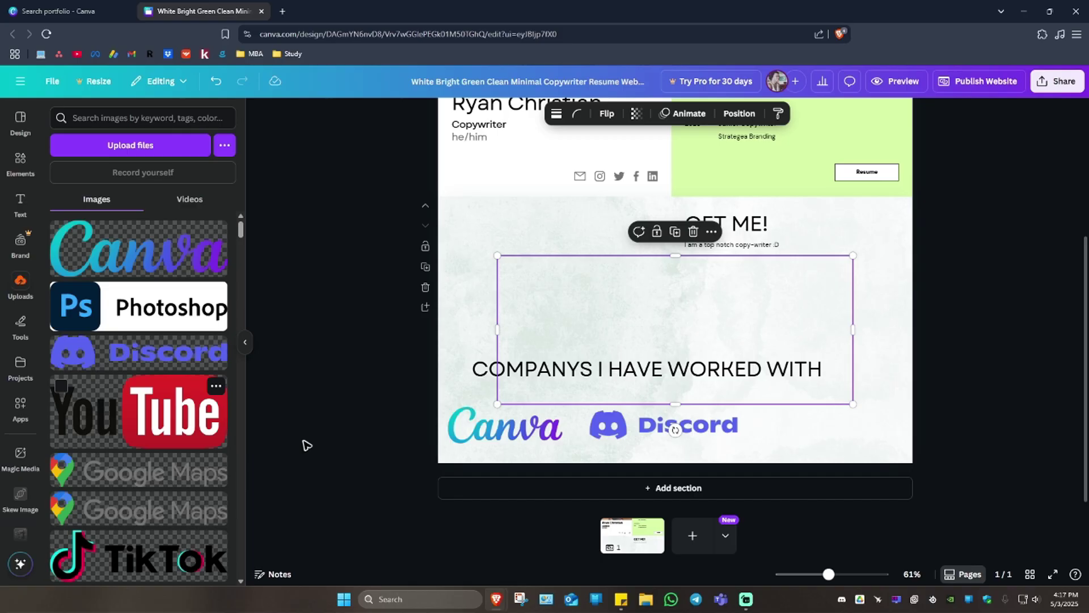
pyautogui.moveTo(498, 401); pyautogui.dragTo(732, 306)
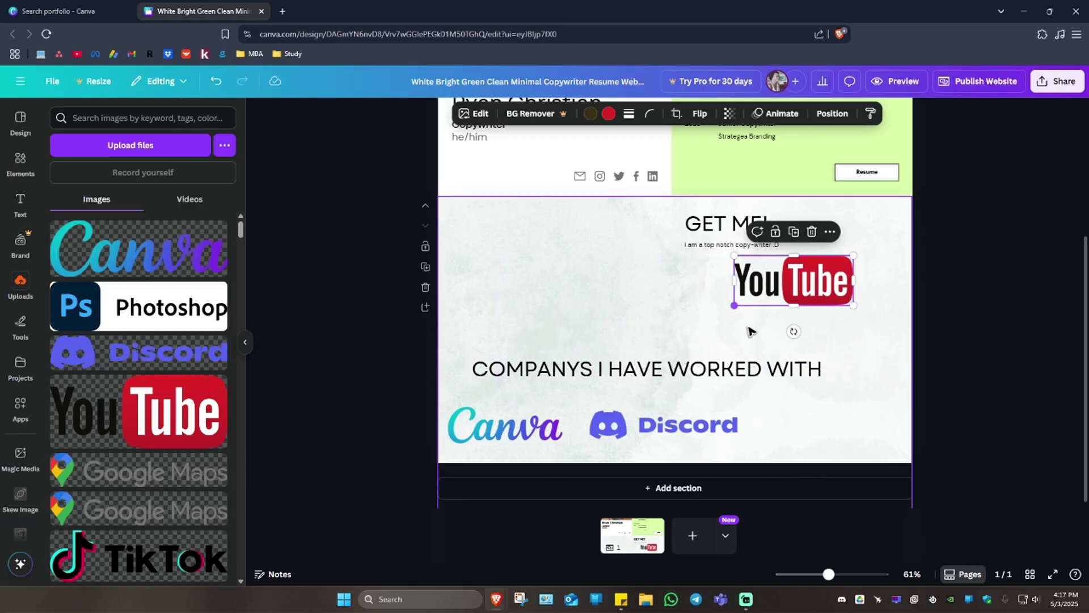
pyautogui.moveTo(803, 302); pyautogui.dragTo(844, 446)
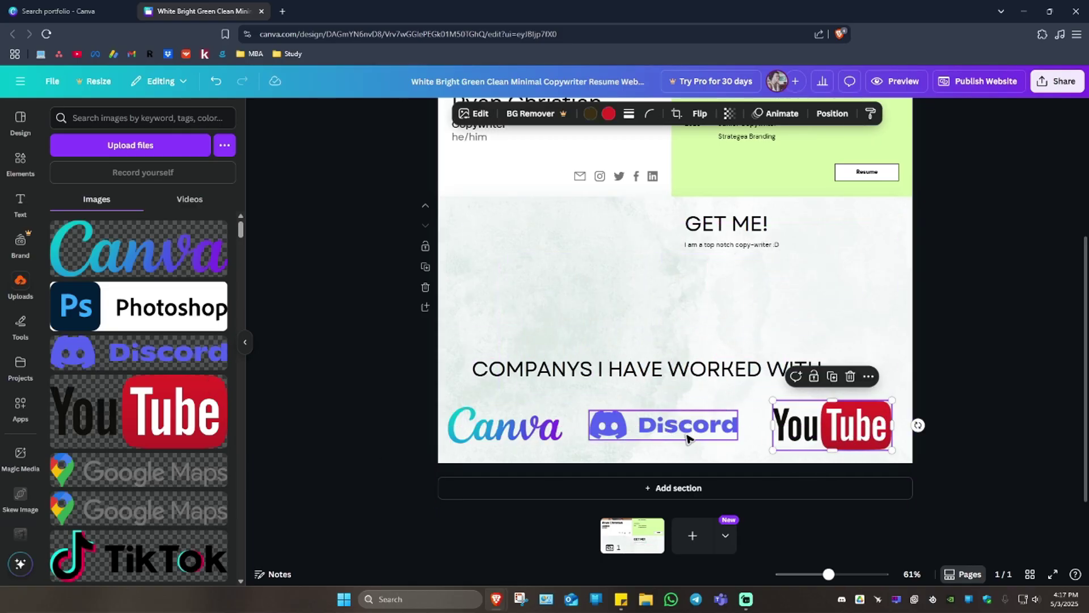
pyautogui.moveTo(683, 431); pyautogui.dragTo(695, 432)
pyautogui.scroll(-4, 636, 395)
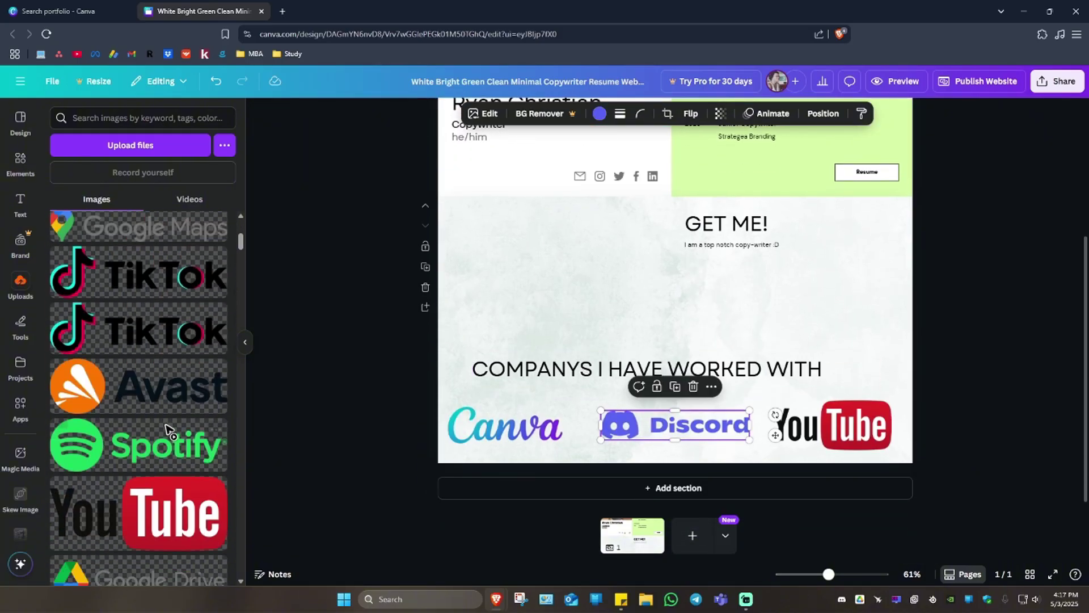
pyautogui.click(983, 380)
pyautogui.scroll(4, 501, 461)
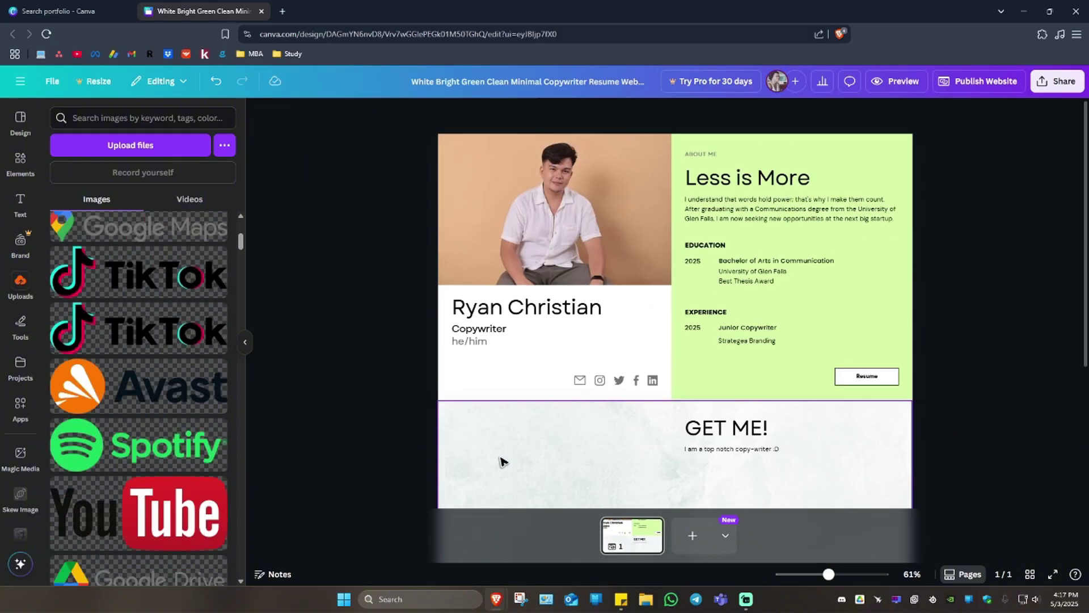
pyautogui.scroll(-4, 639, 426)
pyautogui.scroll(2, 737, 341)
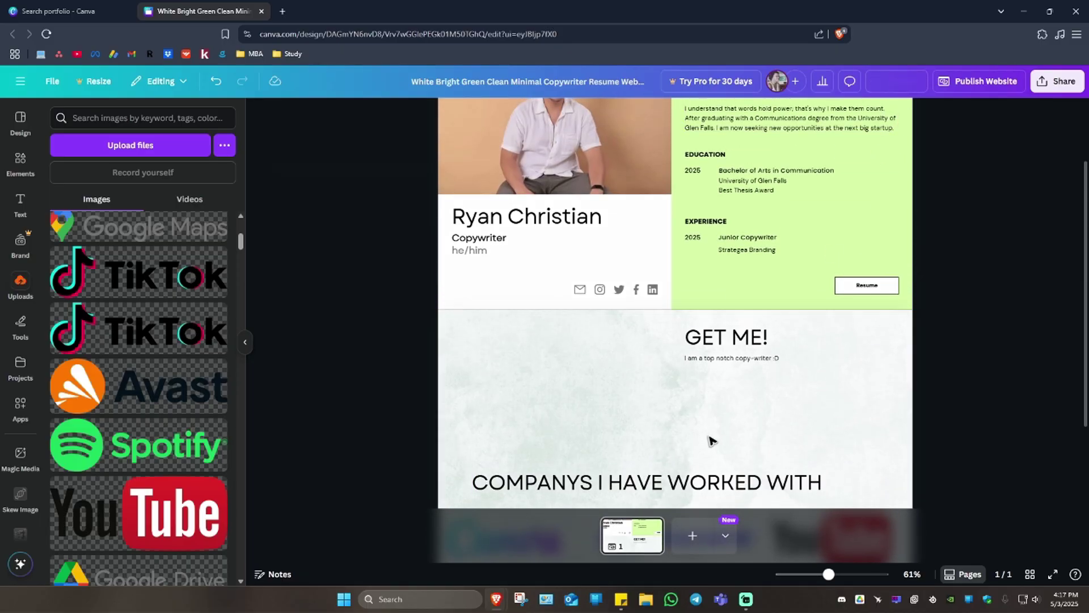
pyautogui.click(908, 82)
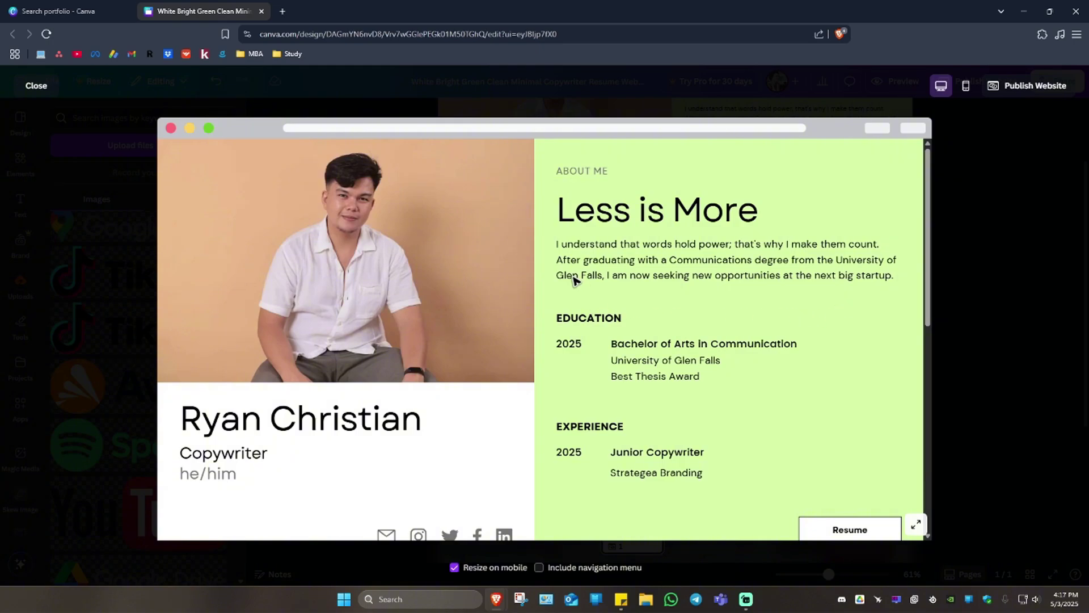
pyautogui.scroll(-8, 573, 279)
pyautogui.scroll(10, 601, 327)
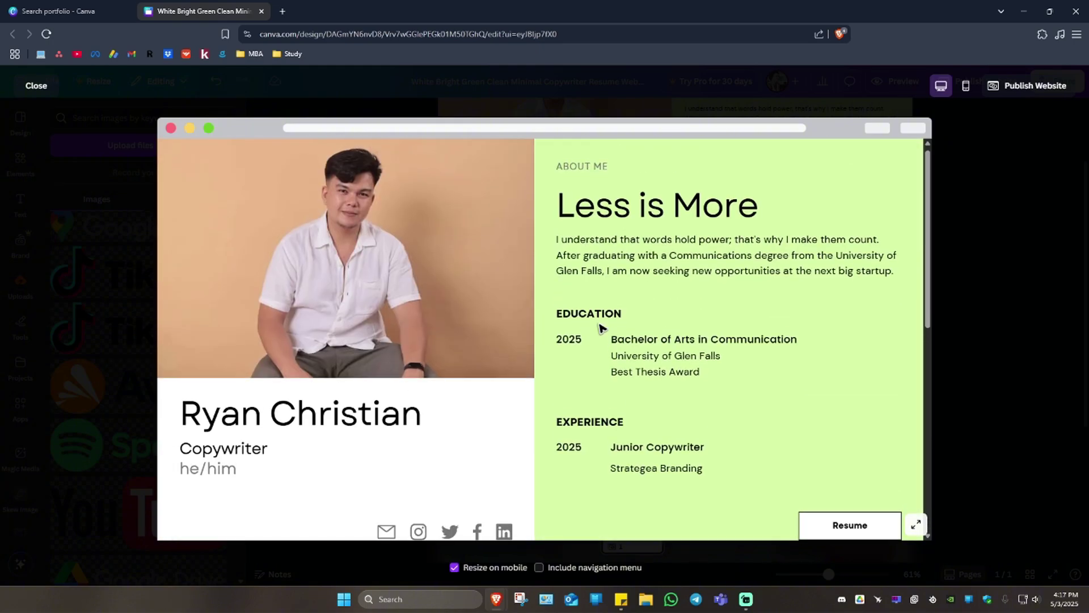
pyautogui.click(967, 86)
pyautogui.scroll(-10, 569, 260)
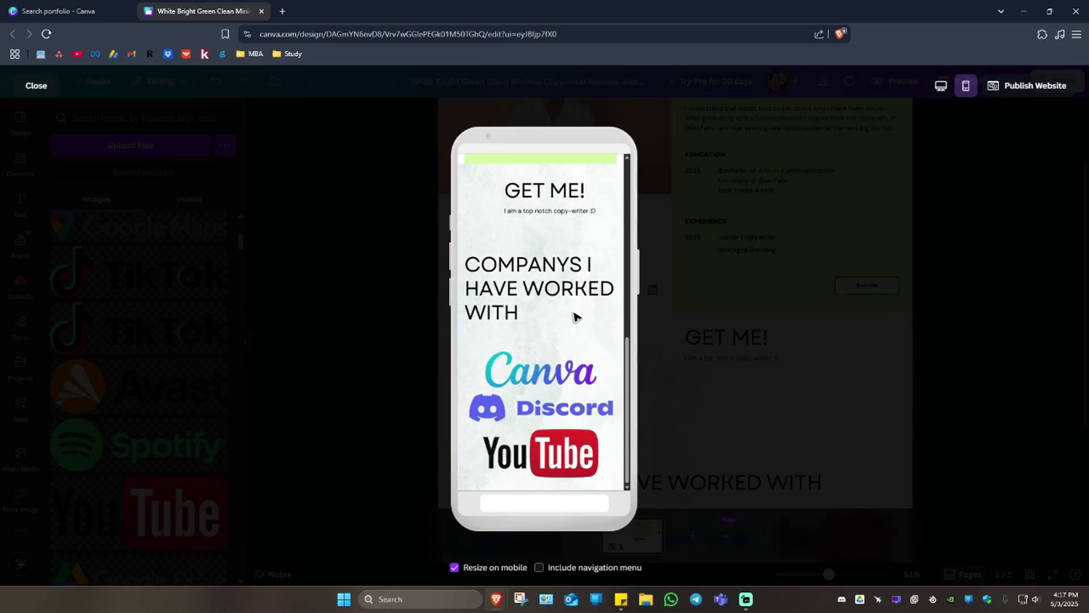
pyautogui.scroll(10, 574, 316)
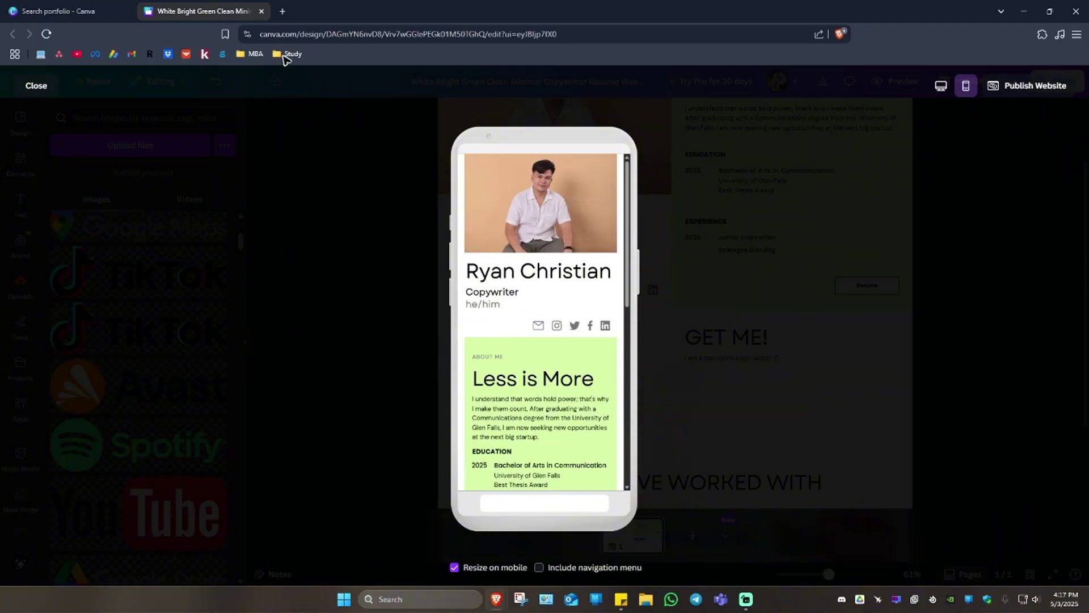
pyautogui.click(37, 85)
pyautogui.scroll(2, 785, 391)
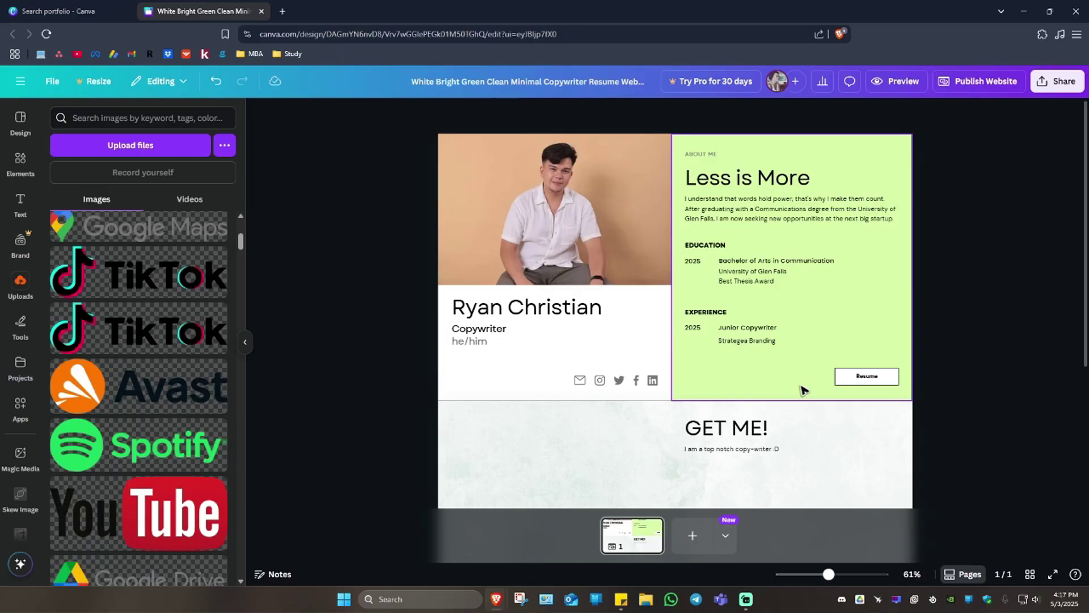
pyautogui.click(986, 82)
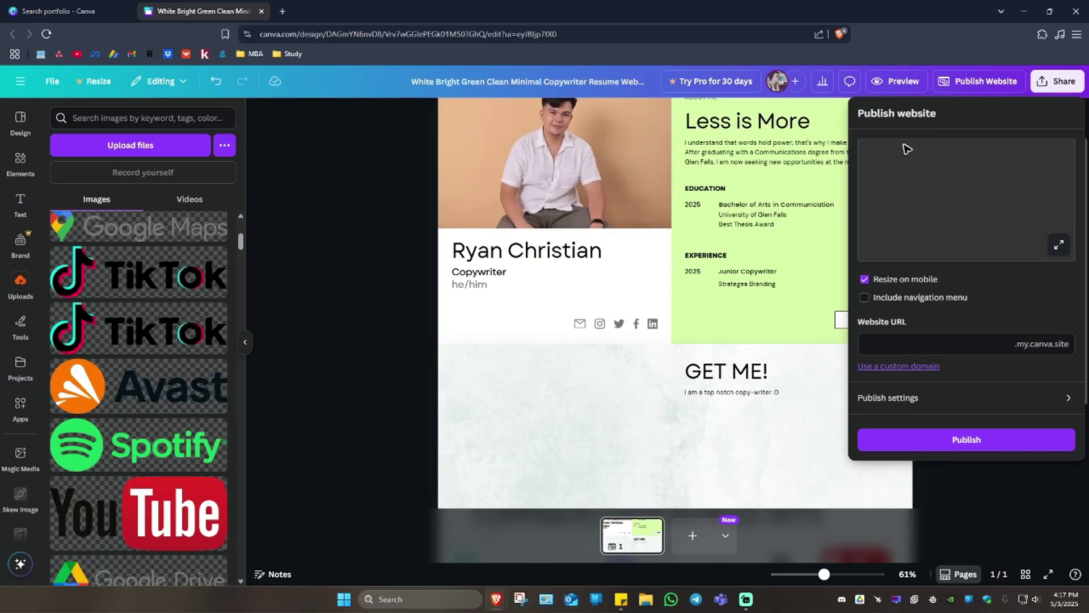
pyautogui.click(885, 343)
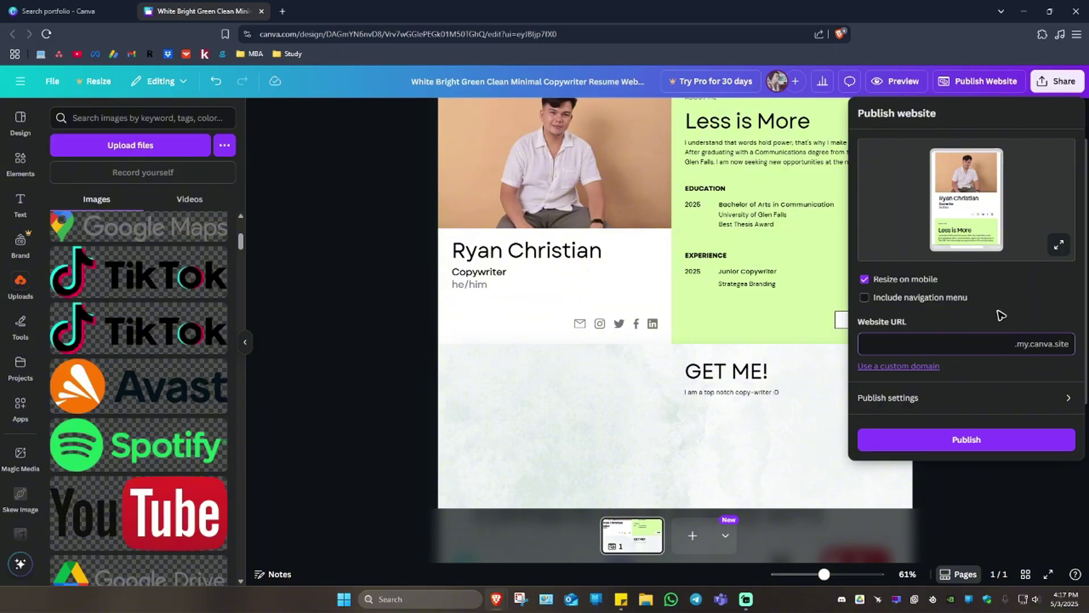
pyautogui.write('ry')
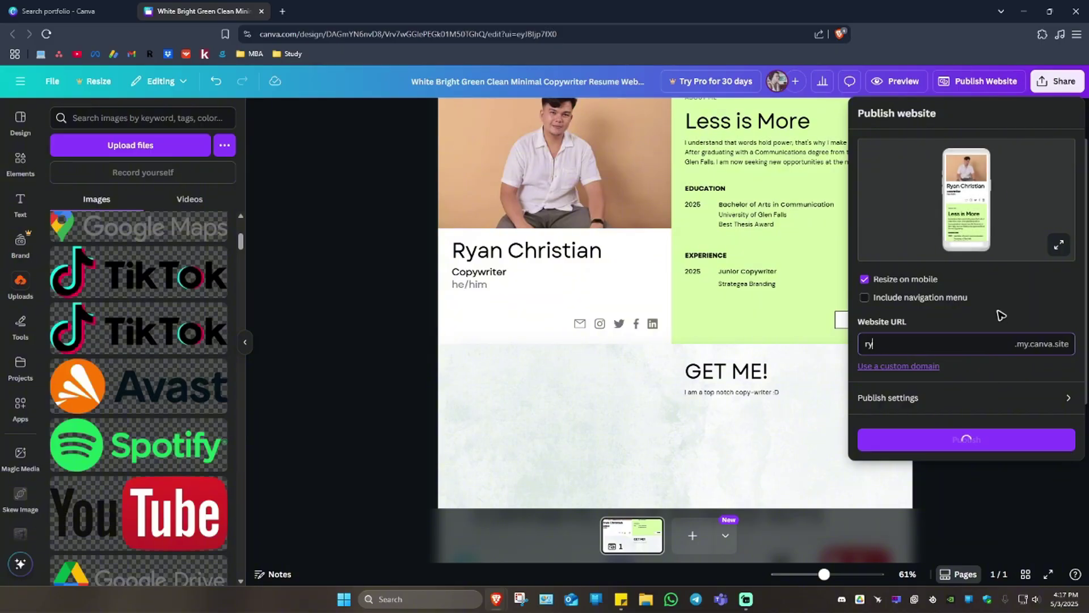
pyautogui.write('anr')
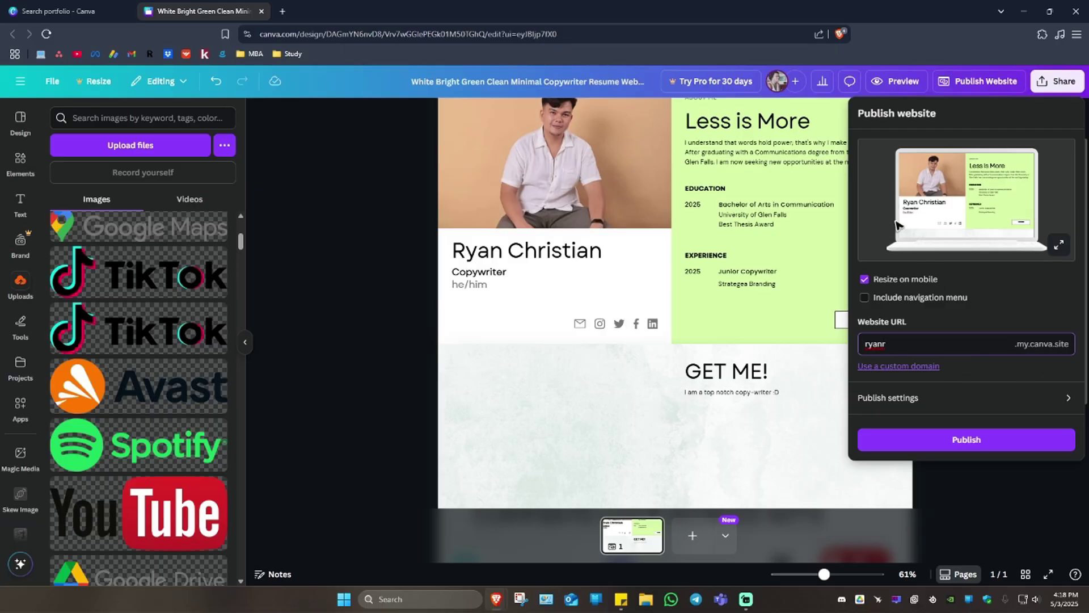
pyautogui.click(908, 367)
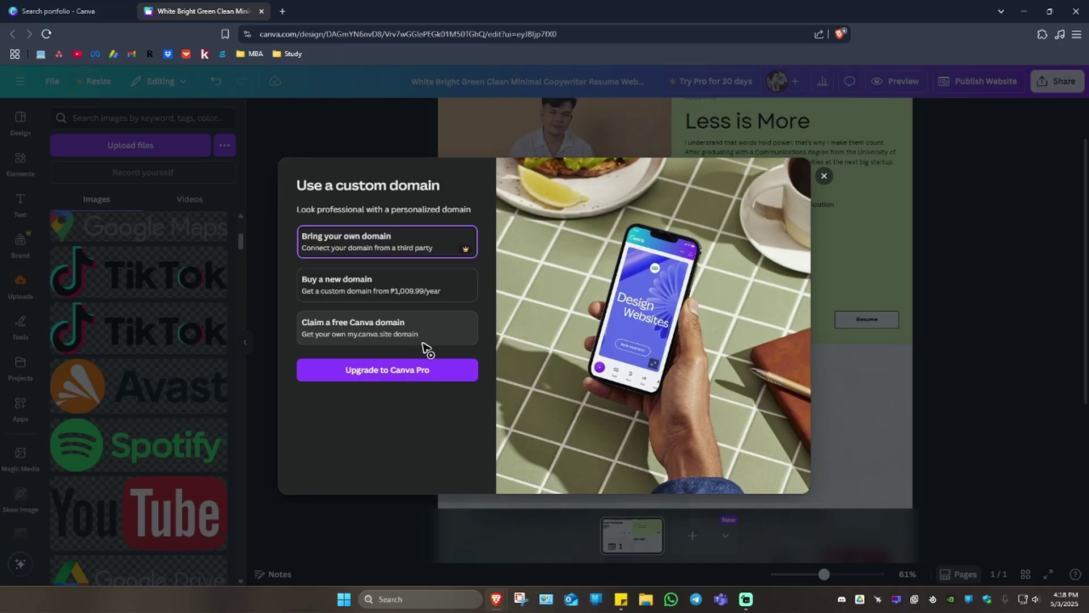
# Dismiss the custom domain offer and close the sharing options
pyautogui.click(825, 176)
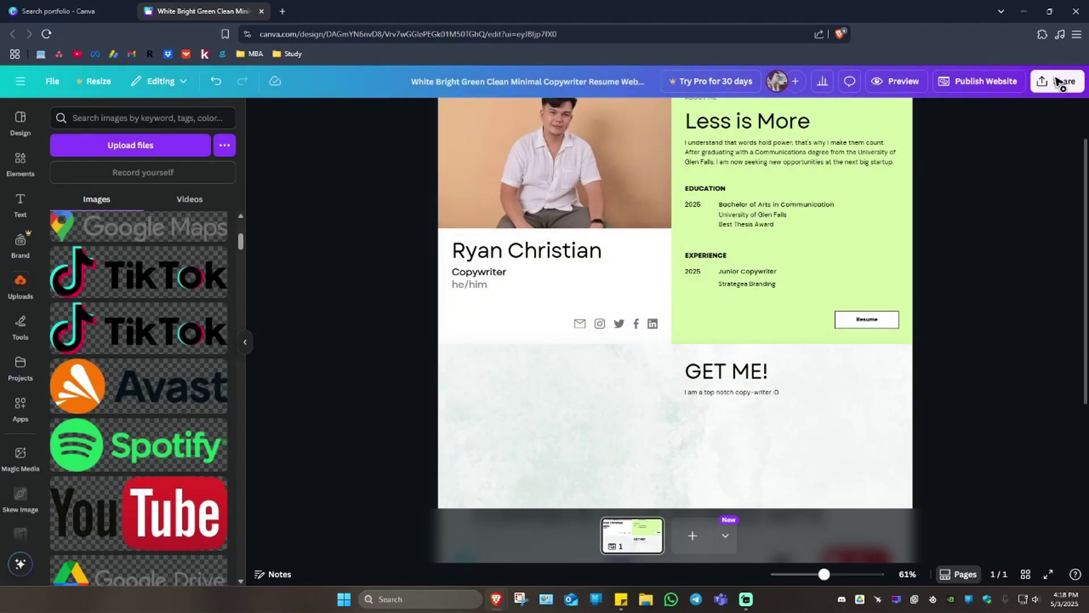
pyautogui.click(1059, 81)
pyautogui.click(839, 443)
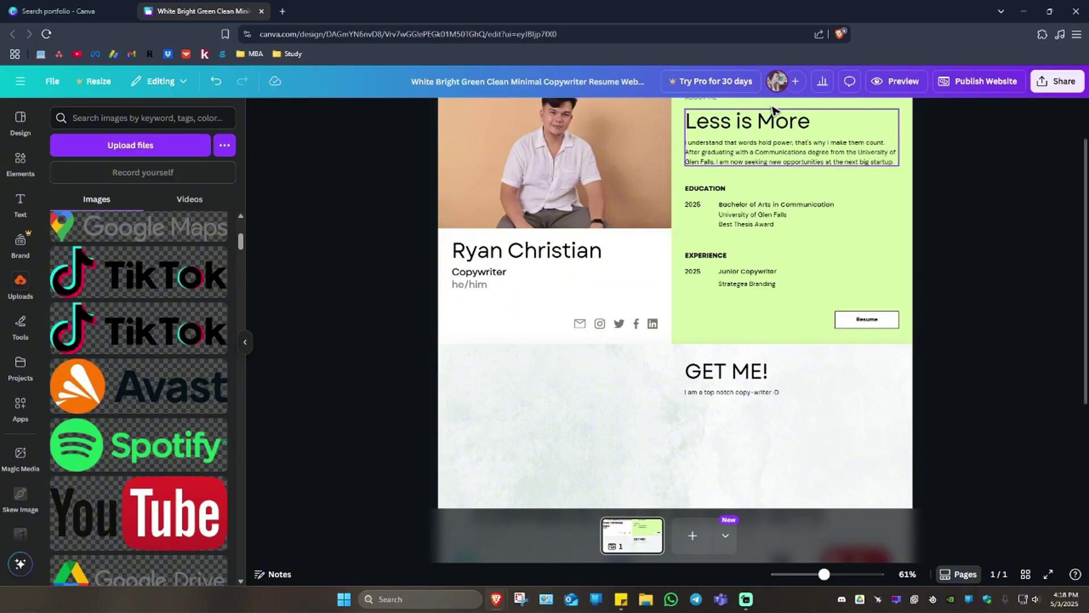
# Publish the portfolio live at a my.canva.site address with the chosen subdomain
pyautogui.click(990, 85)
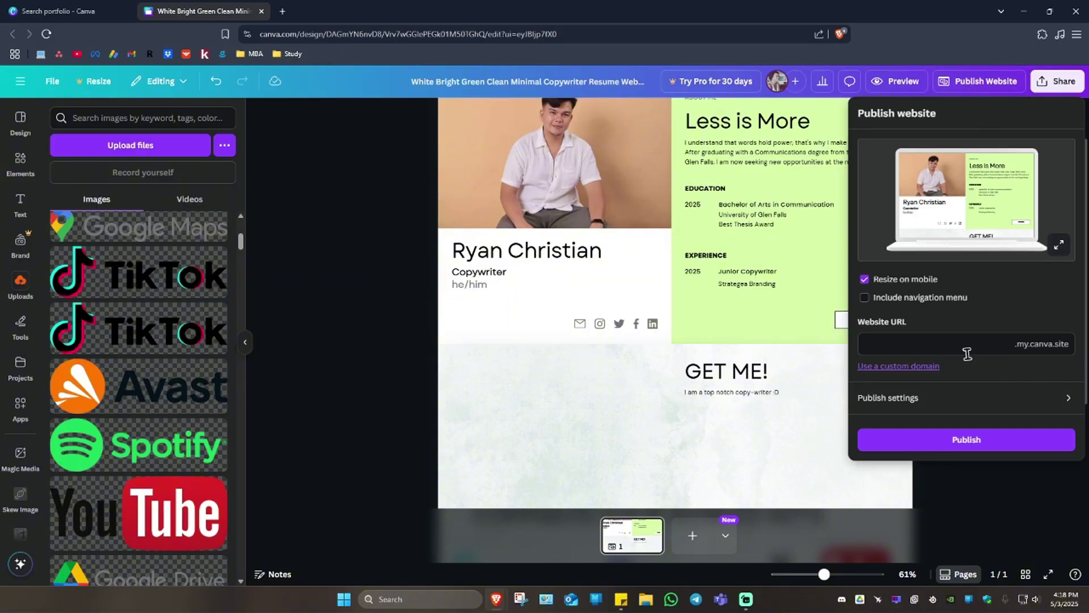
pyautogui.click(946, 342)
pyautogui.write('ryanr')
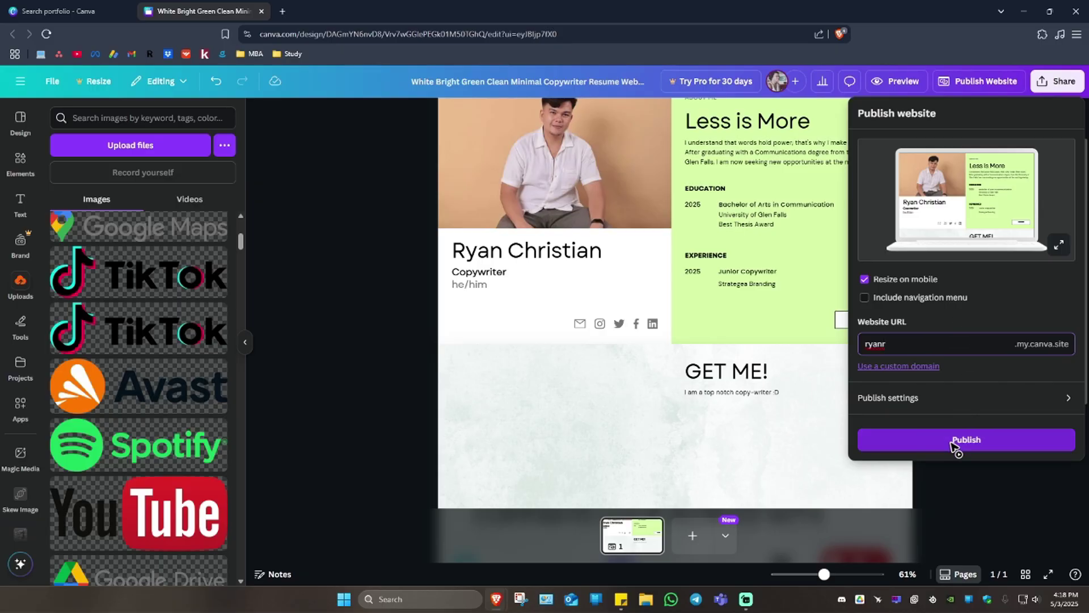
pyautogui.click(956, 400)
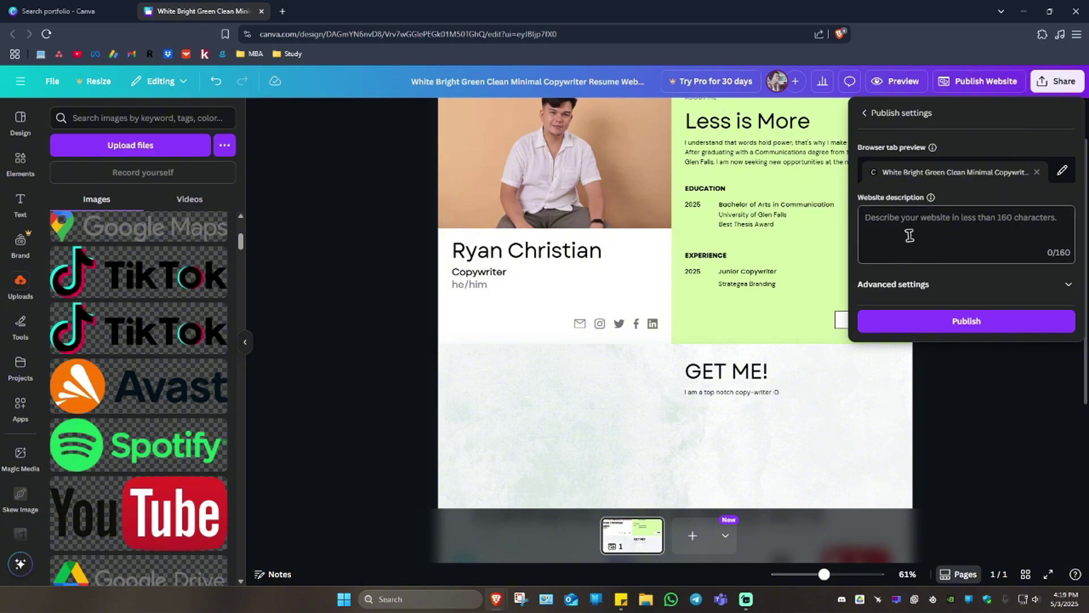
pyautogui.click(965, 329)
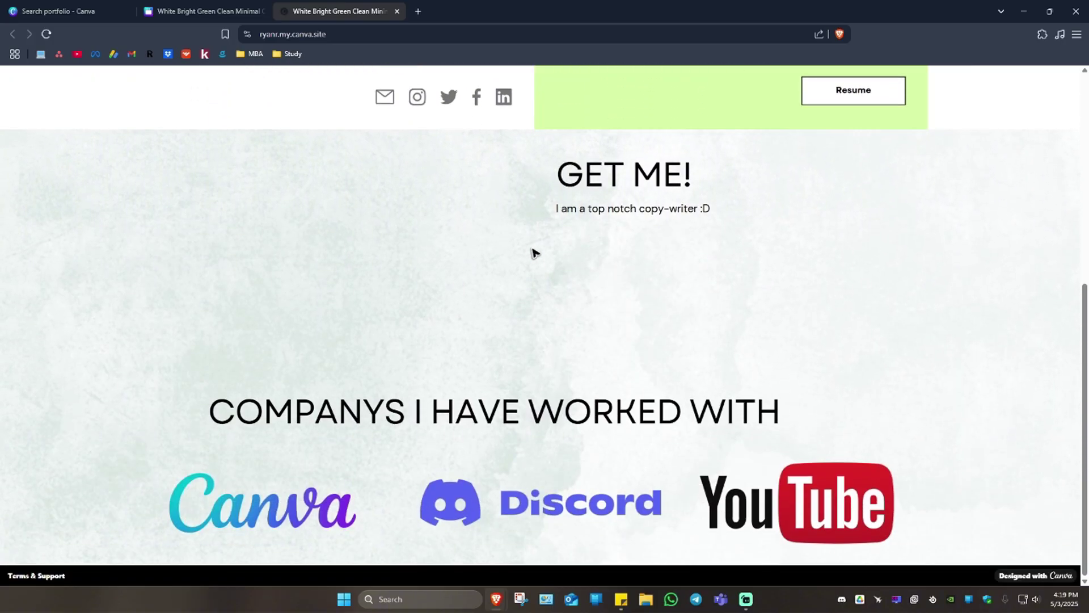
# Load the published my.canva.site portfolio in a Brave private window and scroll through it
pyautogui.scroll(6, 540, 256)
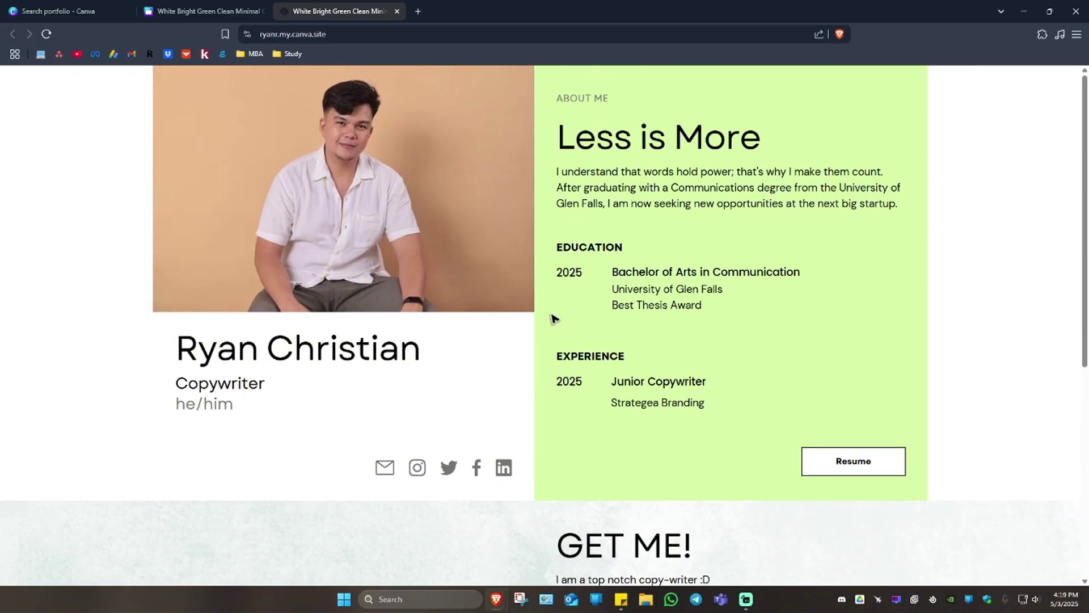
pyautogui.hotkey('ctrl', 'shift', 'n')
pyautogui.hotkey('ctrl', 'v')
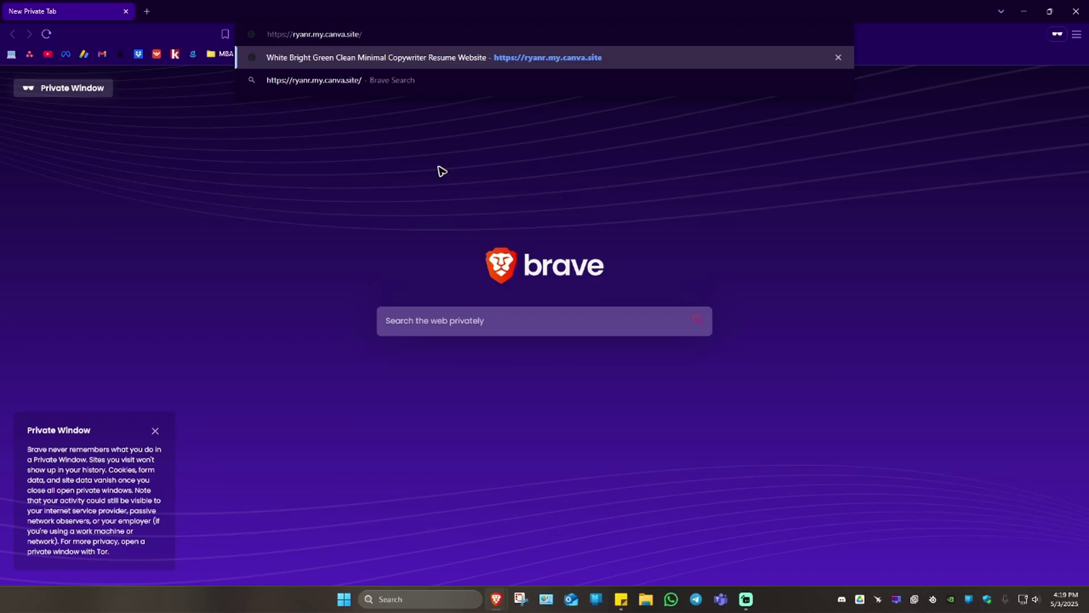
pyautogui.press('Return')
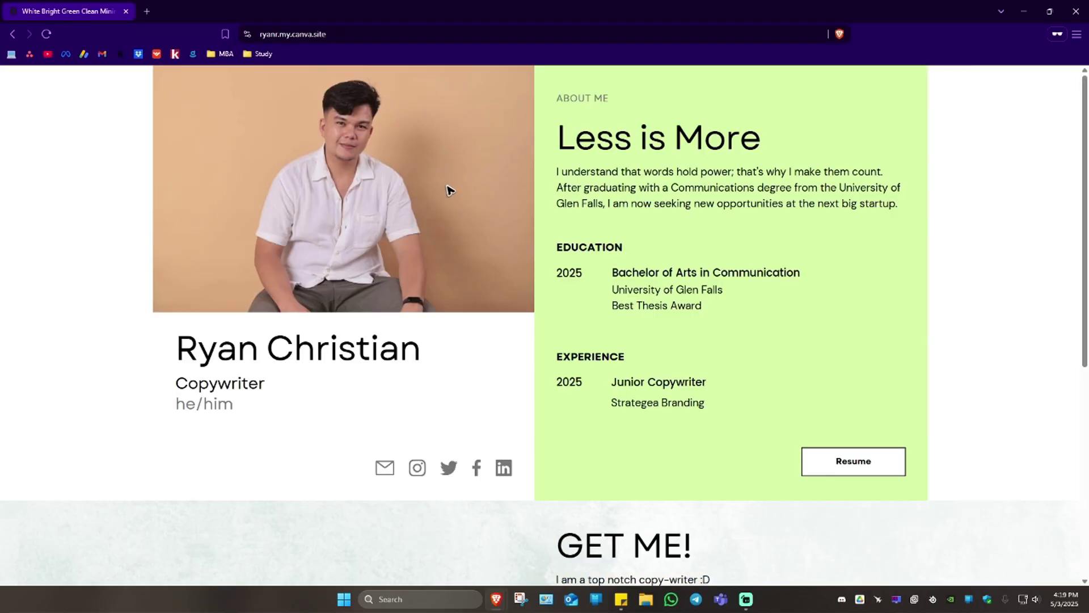
pyautogui.scroll(-6, 448, 190)
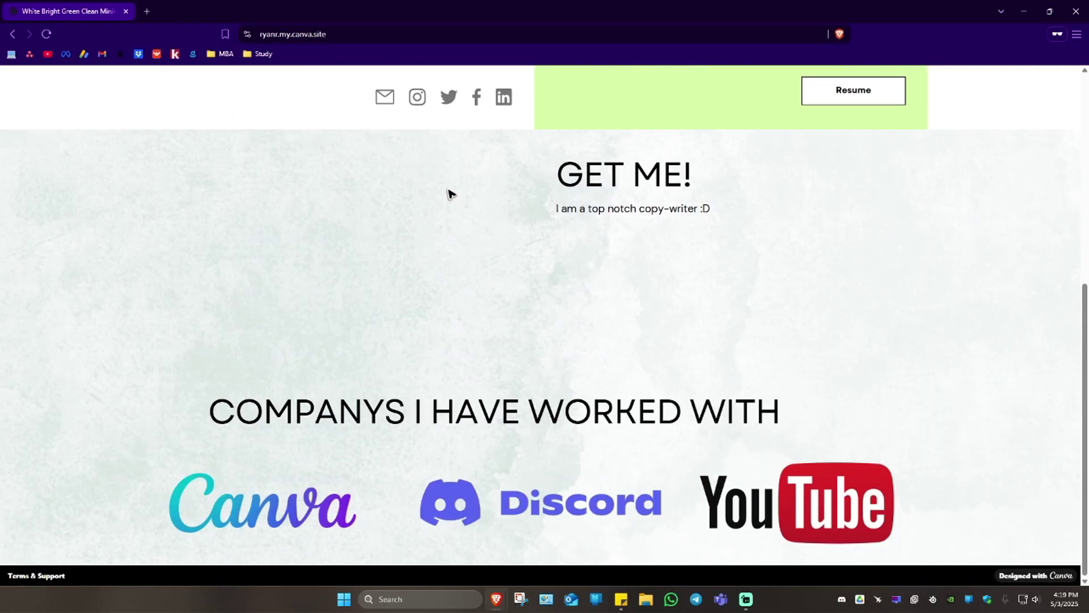
pyautogui.scroll(6, 448, 194)
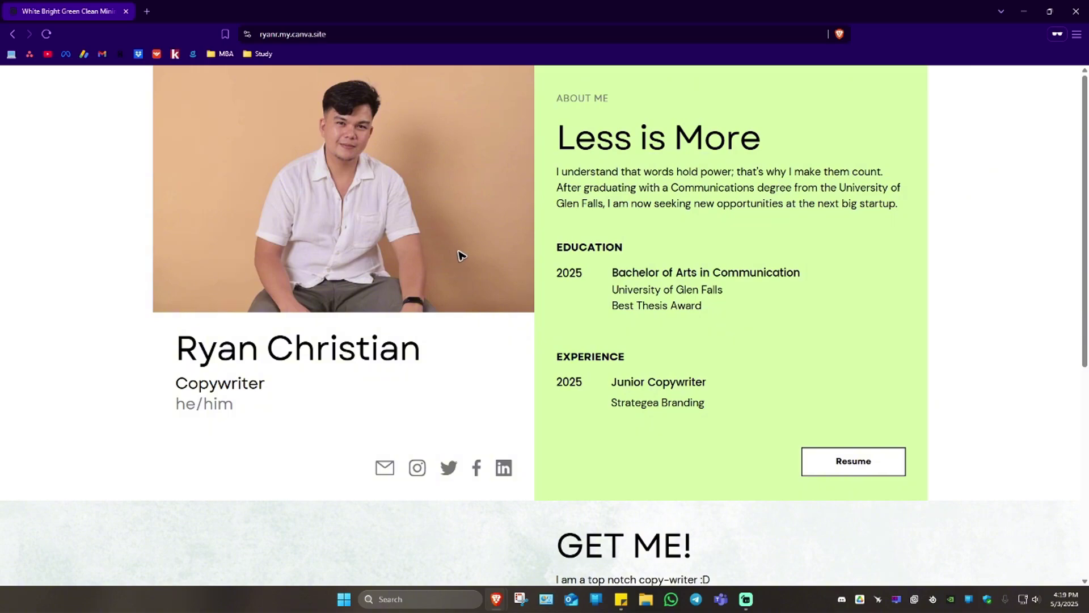